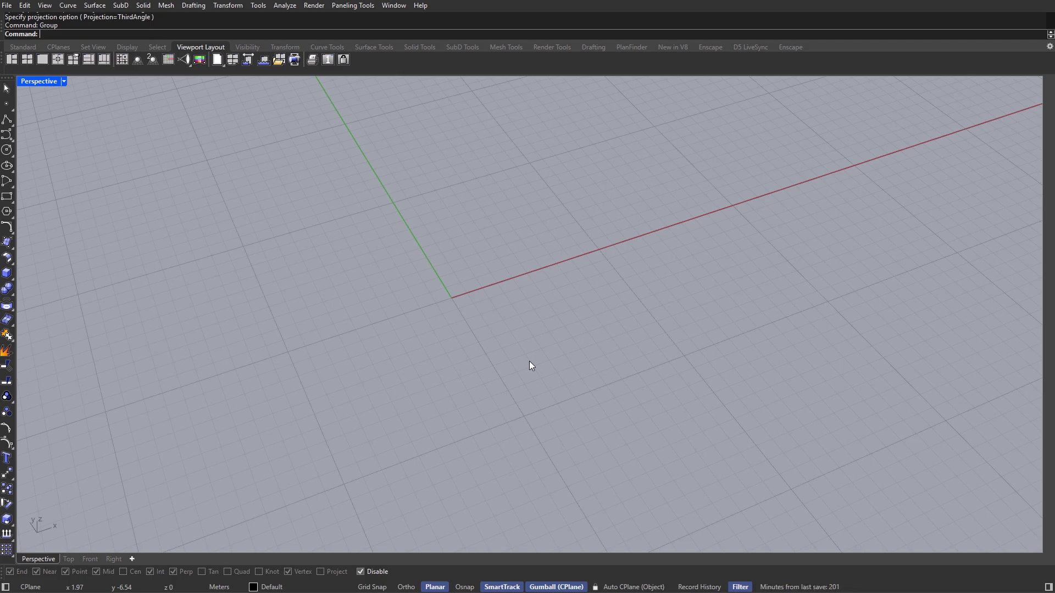
Draw a 20 m by 6 m rectangular polyline from the origin in the Top view, with grid snapping on
click(7, 121)
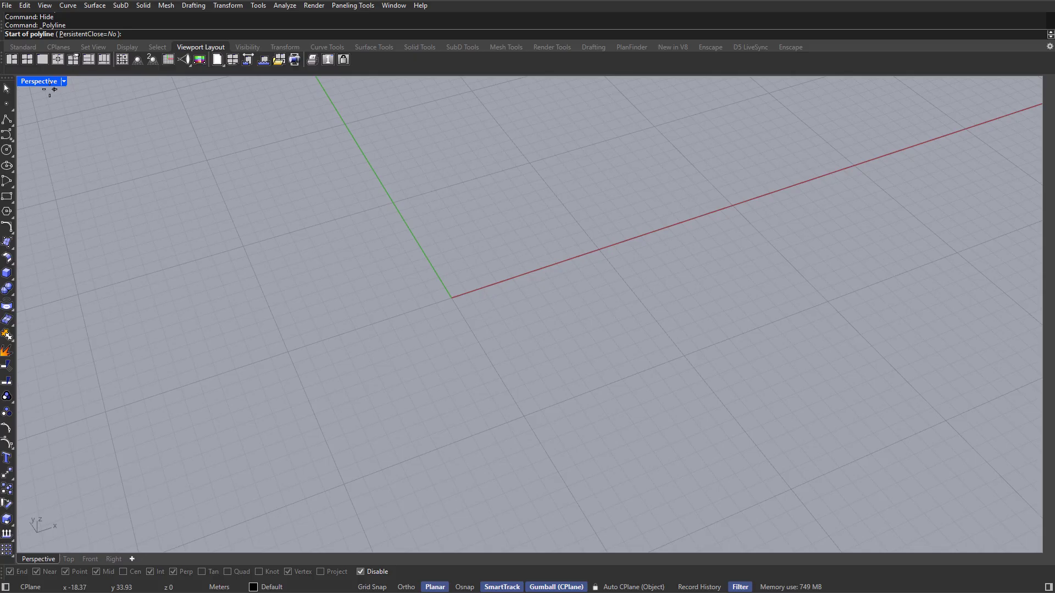
double_click(39, 82)
double_click(25, 82)
scroll(419, 331, up, 4)
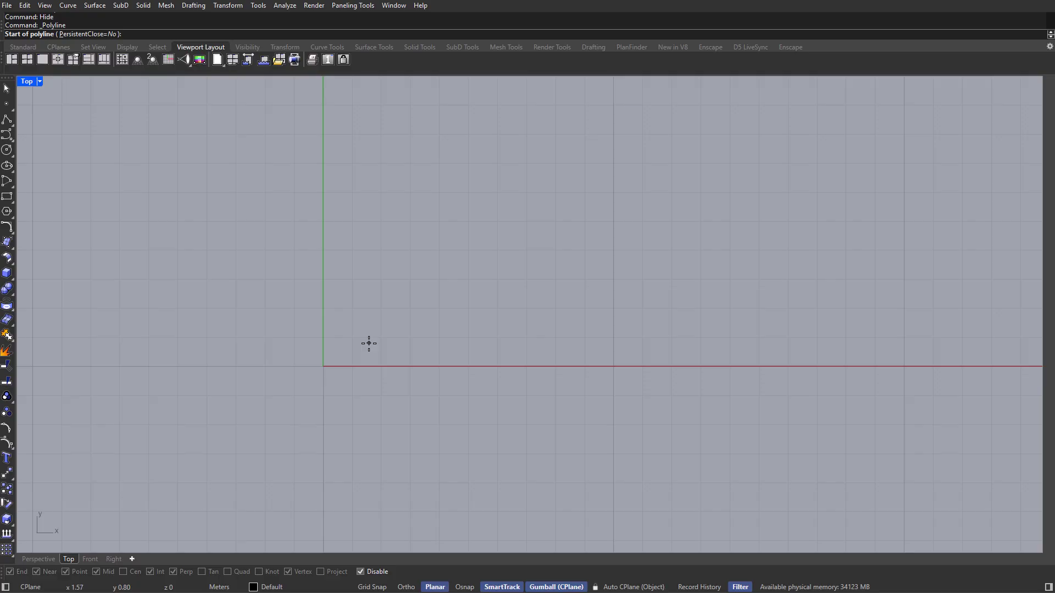
click(372, 587)
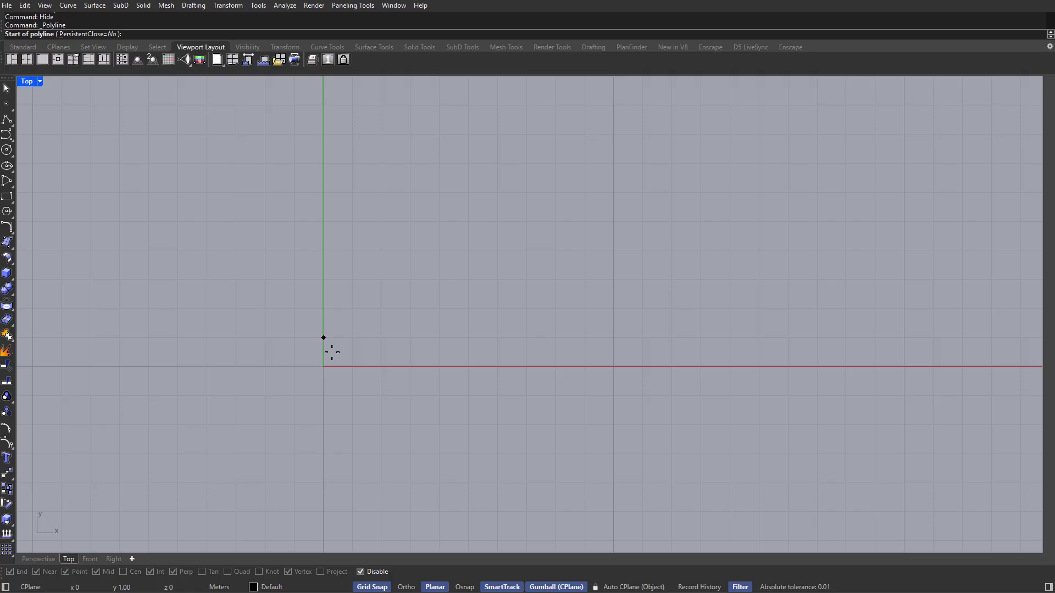
click(325, 368)
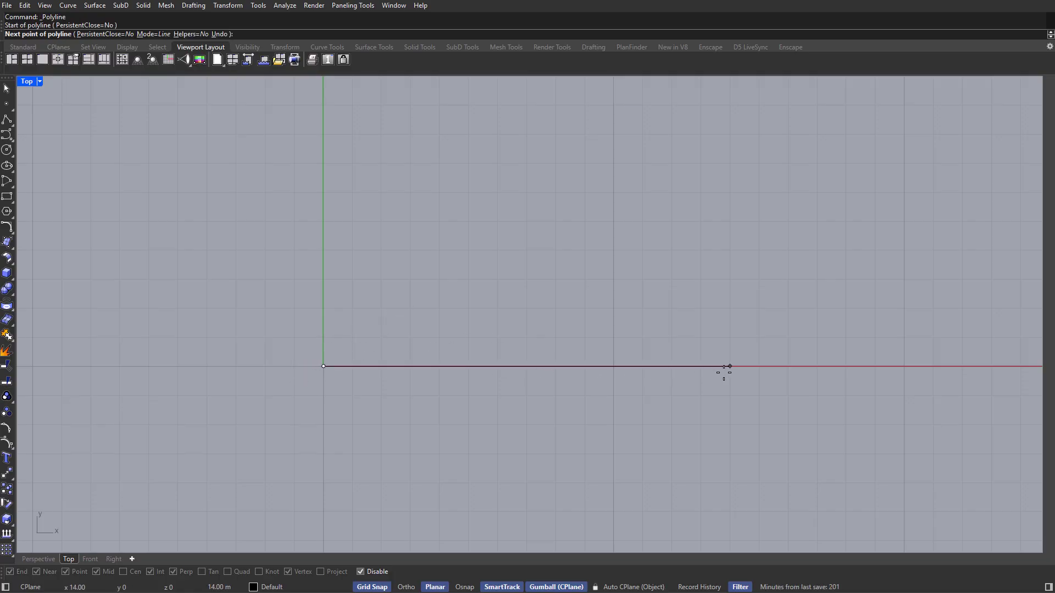
text(20)
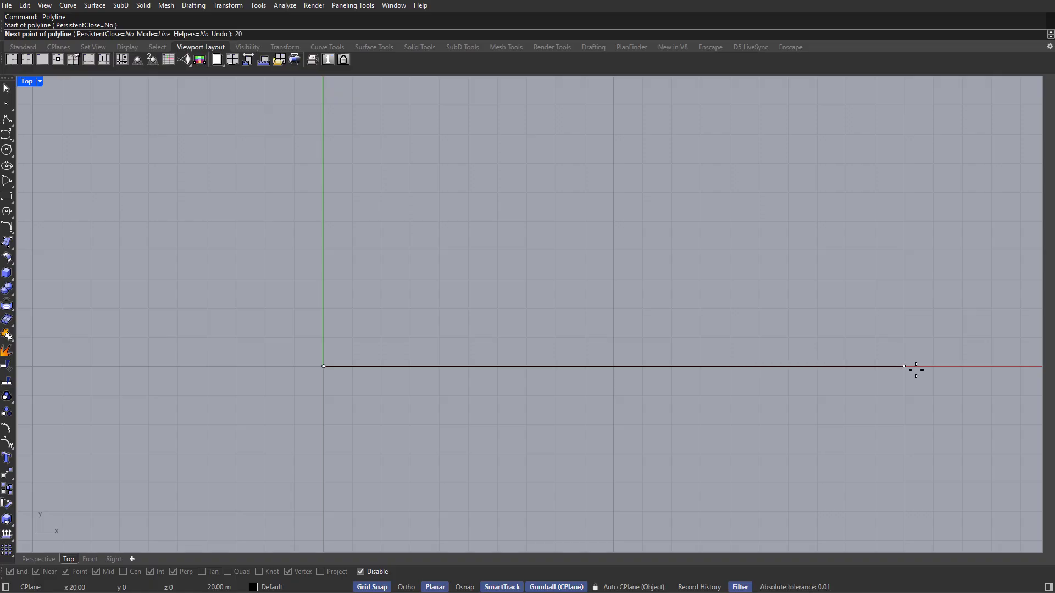
key(Return)
right_drag(875, 309, 802, 372)
click(832, 255)
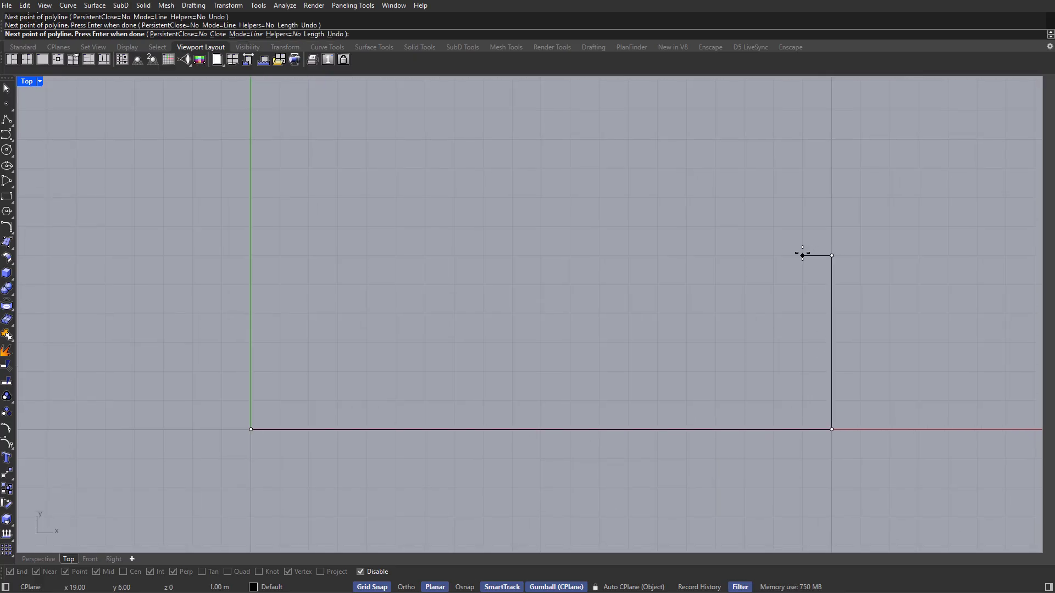
click(250, 256)
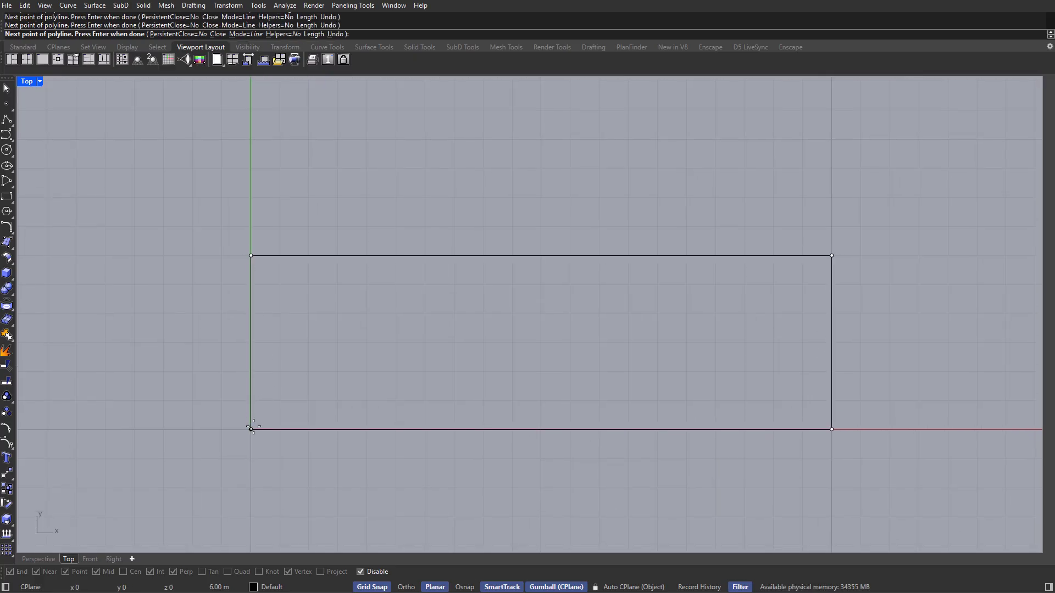
click(251, 429)
scroll(398, 350, down, 3)
right_drag(398, 350, 357, 300)
click(466, 272)
scroll(424, 314, up, 4)
right_click(351, 300)
key(Escape)
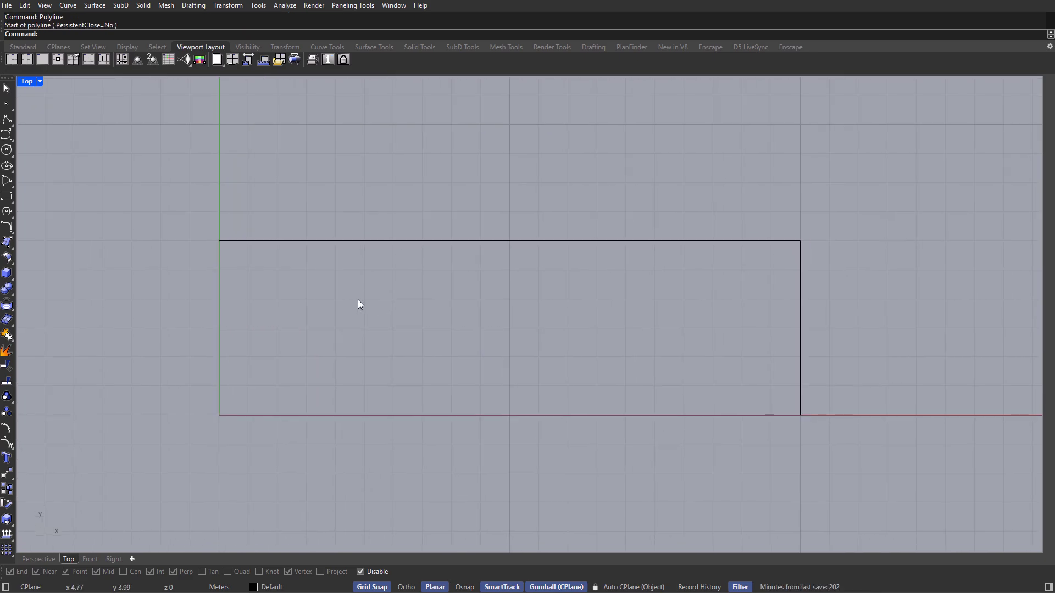
Draw a zigzag polyline from the origin with two 5 m high peaks, meeting the baseline at 10 m and 20 m
right_click(358, 300)
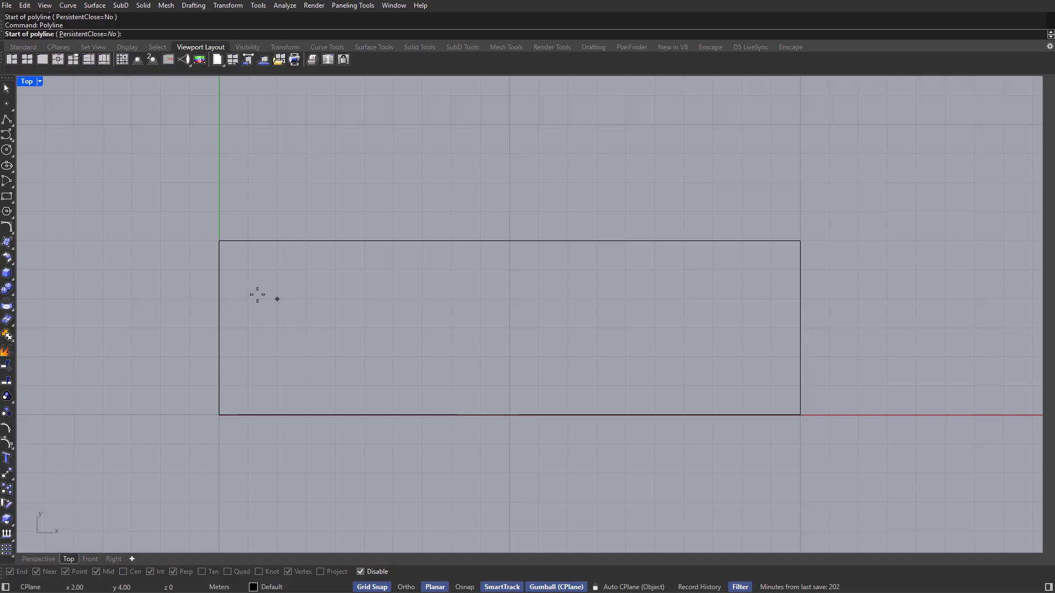
right_drag(231, 306, 191, 307)
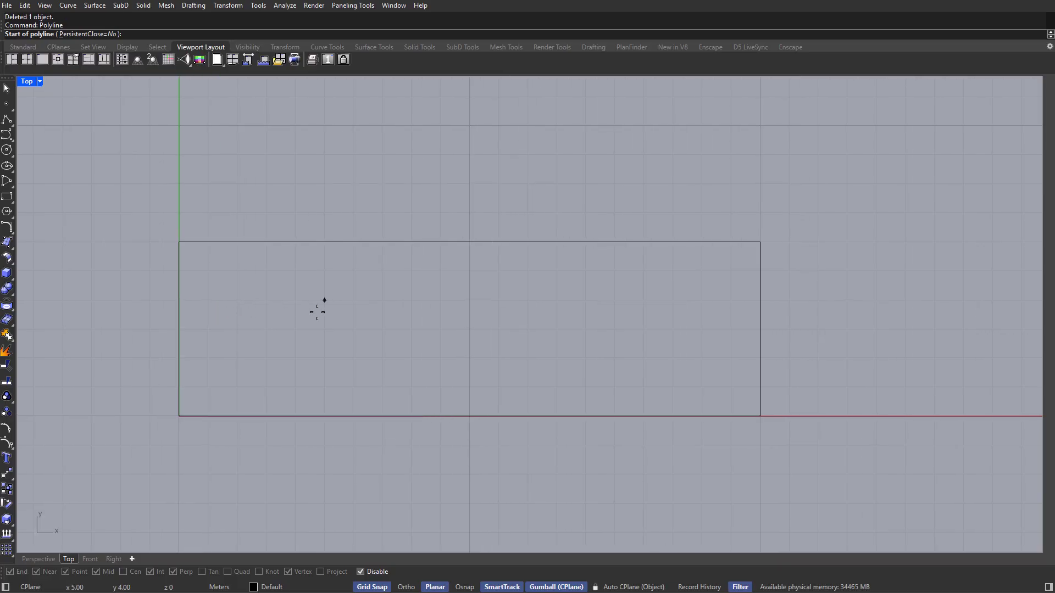
click(175, 416)
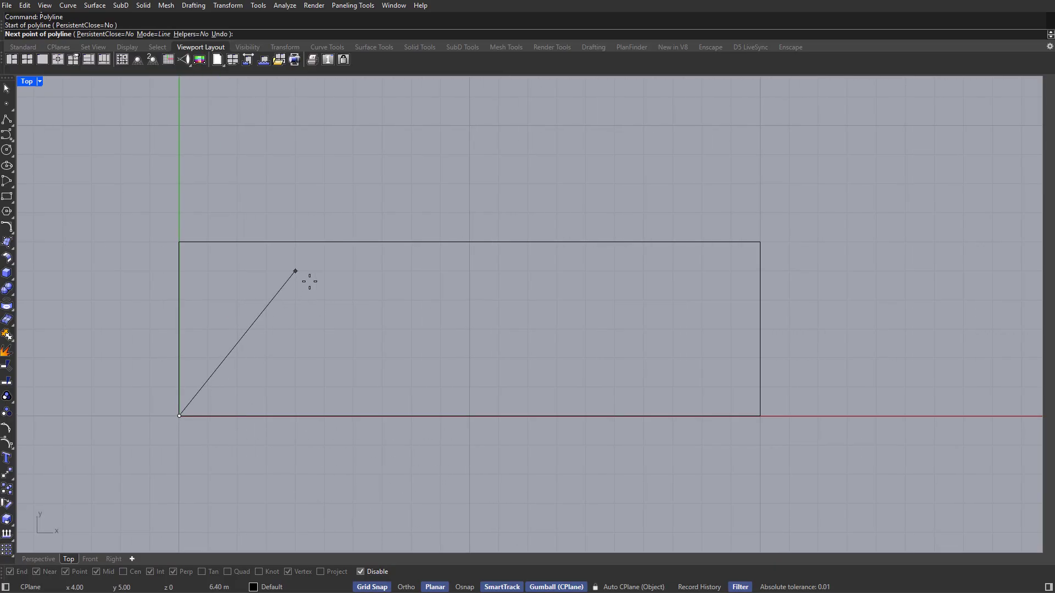
click(353, 272)
click(469, 416)
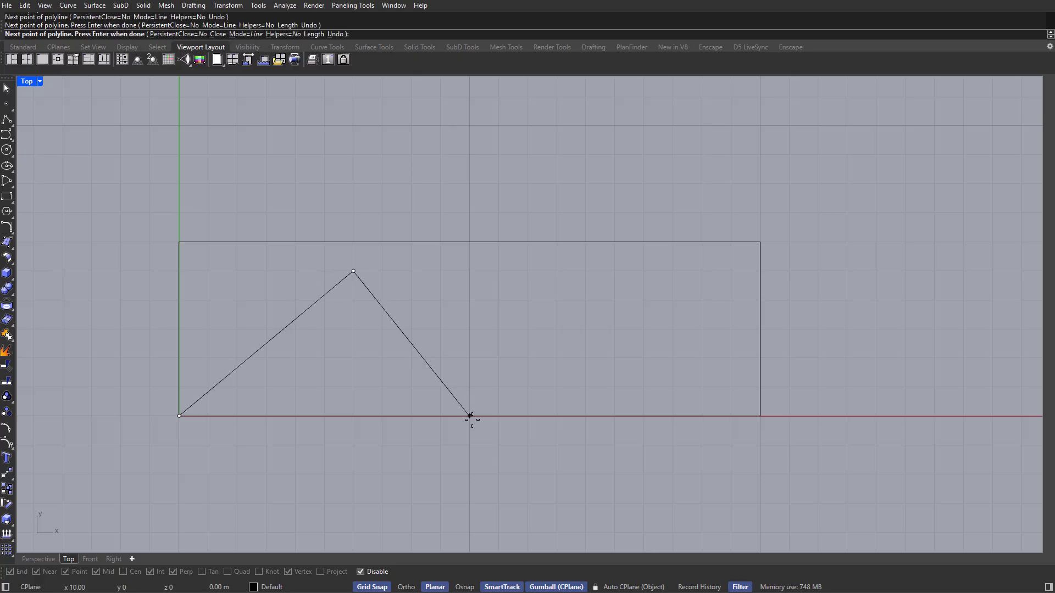
click(644, 272)
click(760, 416)
key(Return)
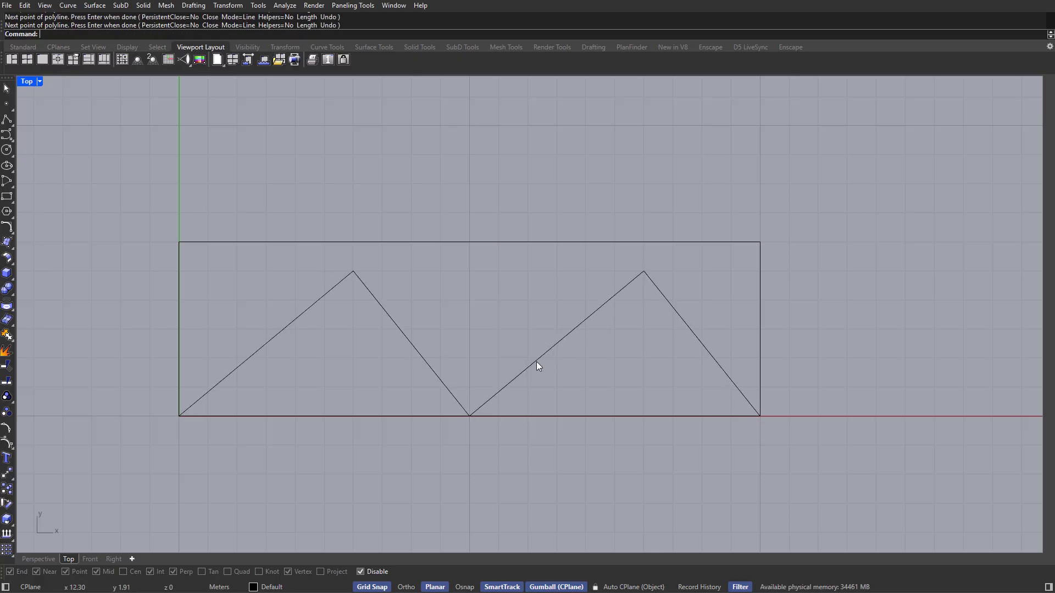
Lower both peaks of the zigzag polyline by about 2 m
click(426, 363)
ctrl+shift+click(354, 272)
drag(351, 240, 351, 301)
ctrl+shift+click(641, 272)
drag(647, 246, 646, 303)
key(Escape)
click(556, 587)
click(557, 587)
Draw a second zigzag polyline above the first, with ends and middle valley at 1 m and two peaks at 5 m
text(Polyline)
key(Return)
click(180, 387)
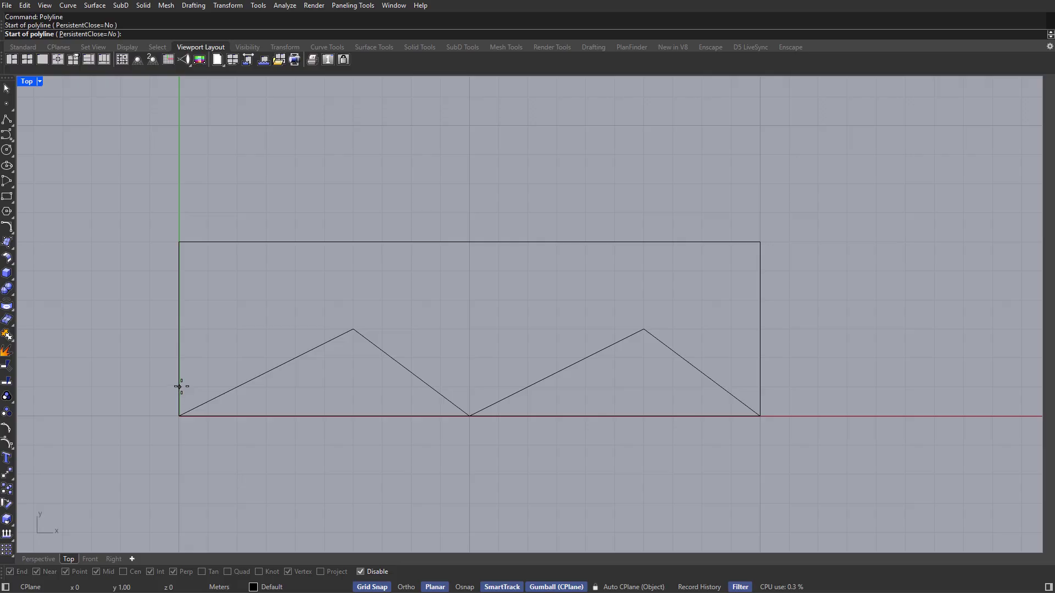
click(353, 271)
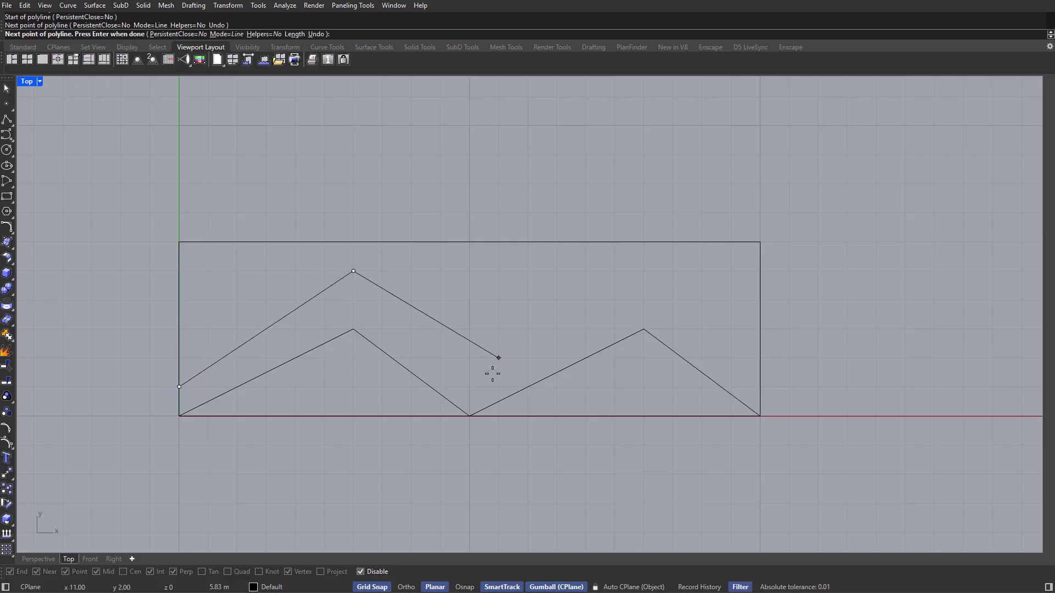
click(470, 386)
click(644, 271)
click(758, 387)
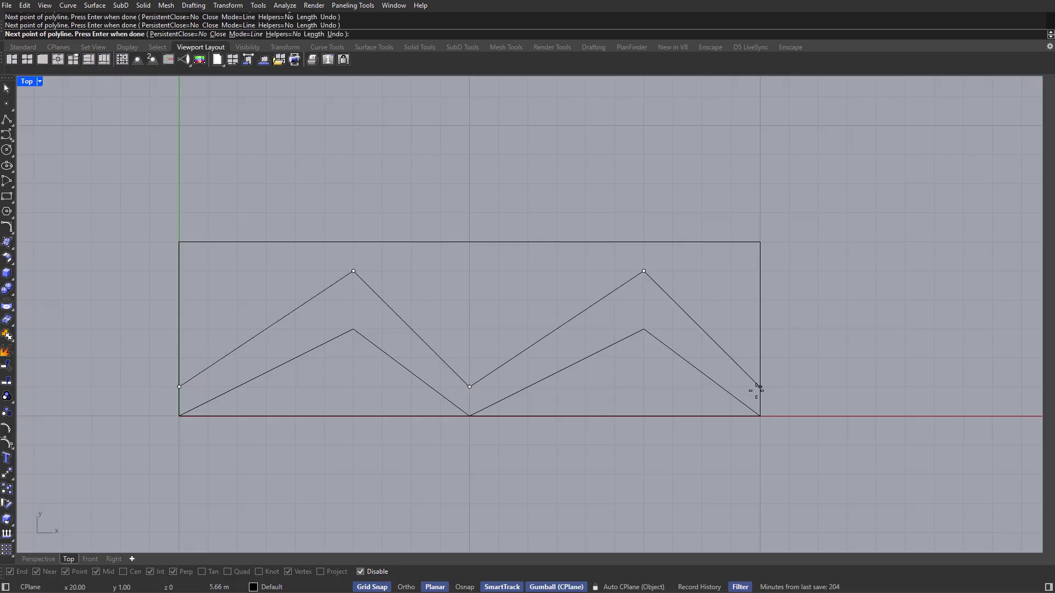
key(Return)
Delete the outer rectangle and, with grid snapping off, lower the upper zigzag's end points and raise its peaks and middle valley slightly
click(502, 242)
key(Delete)
click(259, 333)
click(372, 587)
click(180, 387)
drag(178, 362, 179, 379)
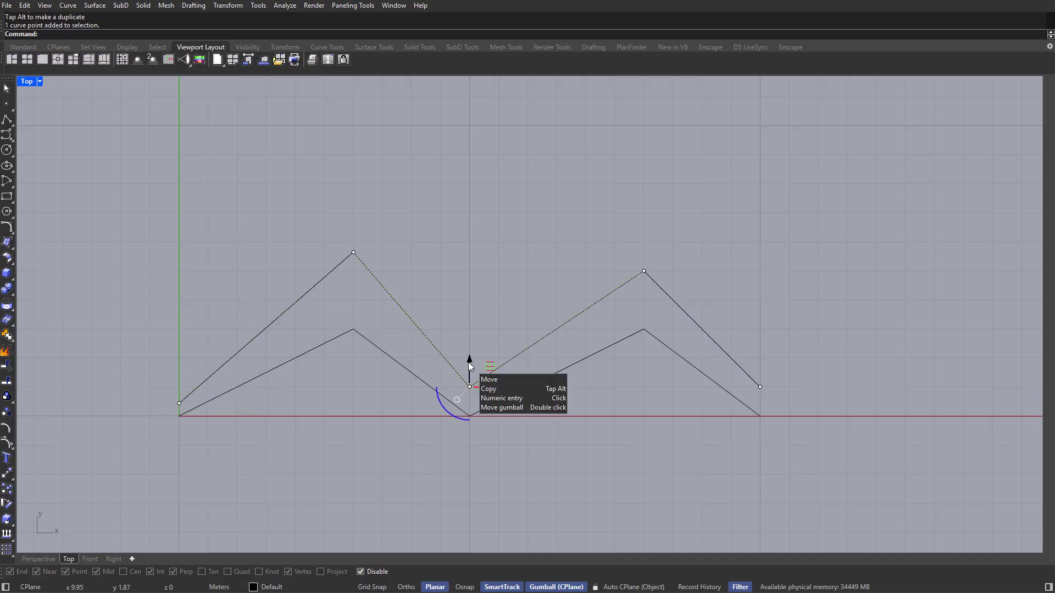
drag(468, 363, 468, 342)
click(644, 271)
drag(644, 246, 644, 230)
click(760, 387)
drag(761, 355, 761, 370)
key(Escape)
key(Escape)
In the Perspective view, create 3 tween curves between the lower and the upper zigzag
key(ctrl+a)
double_click(27, 81)
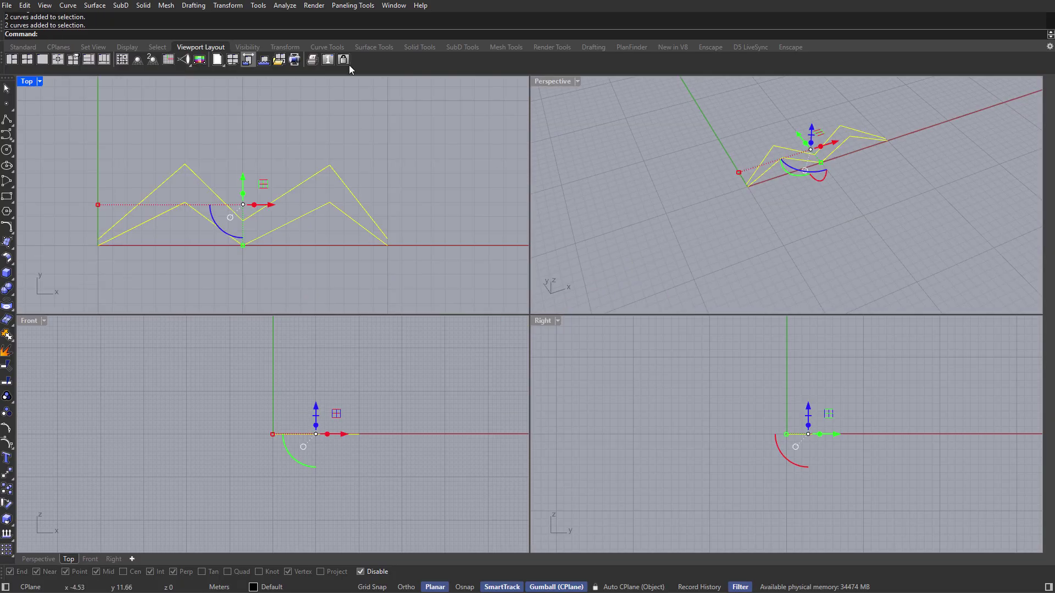
double_click(546, 83)
scroll(567, 215, up, 3)
right_drag(567, 216, 476, 266)
scroll(475, 266, down, 2)
key(Escape)
scroll(484, 299, up, 2)
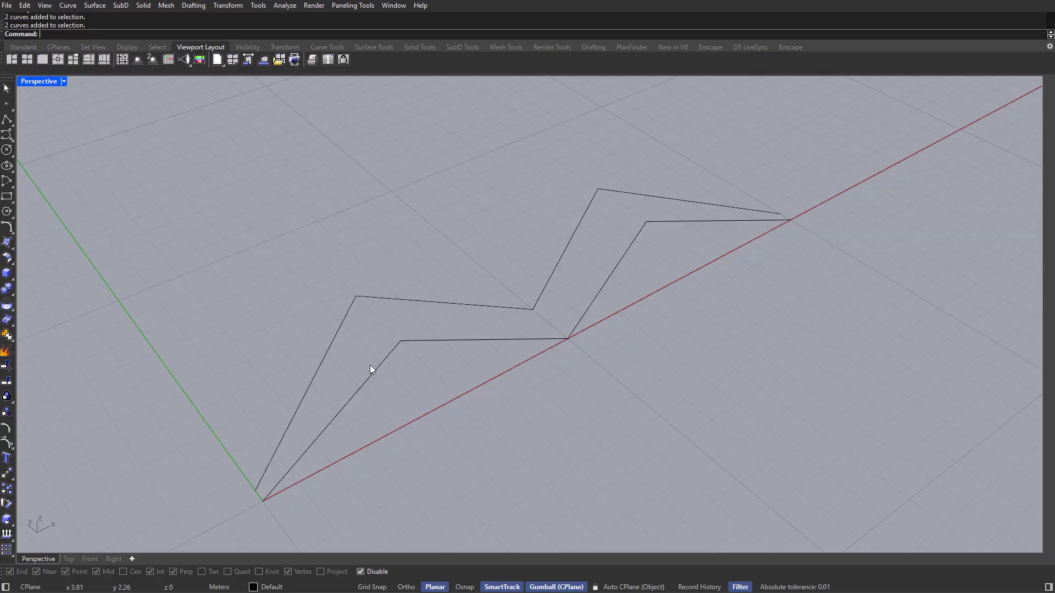
shift+right_drag(461, 356, 438, 349)
text(TweenCurves)
key(Return)
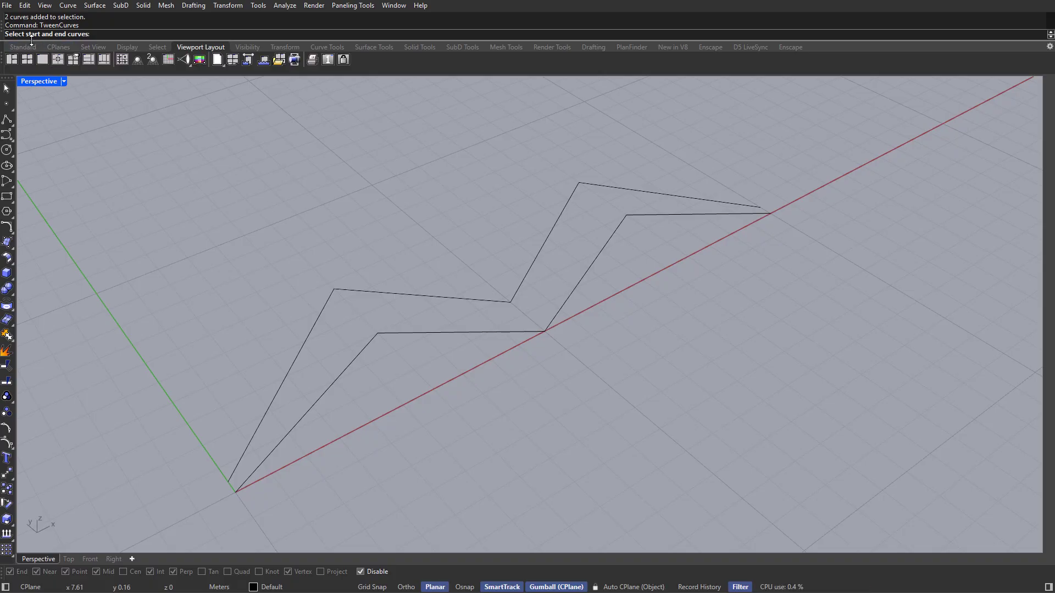
click(258, 468)
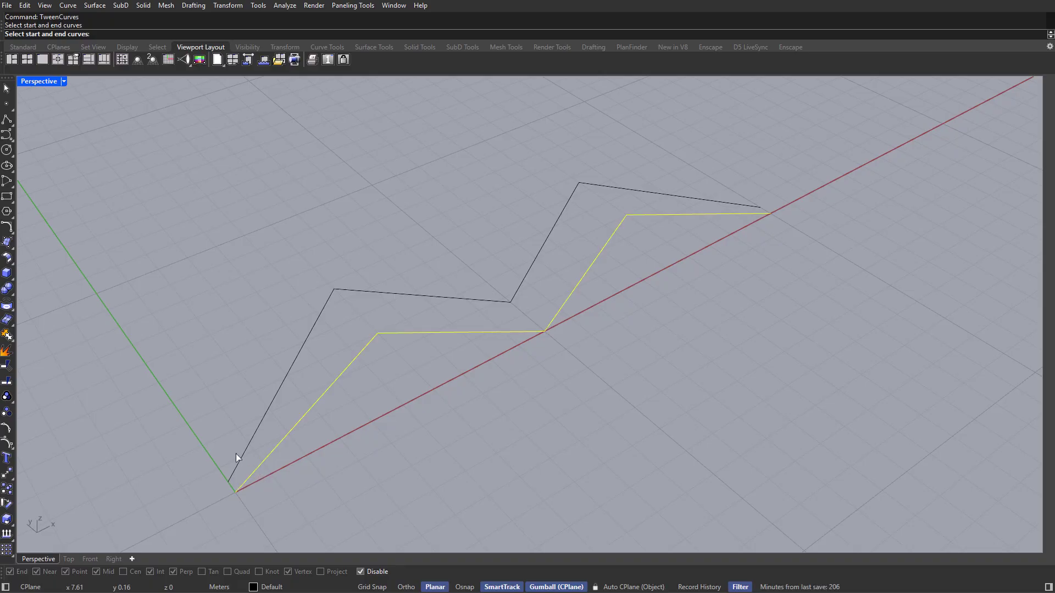
click(239, 458)
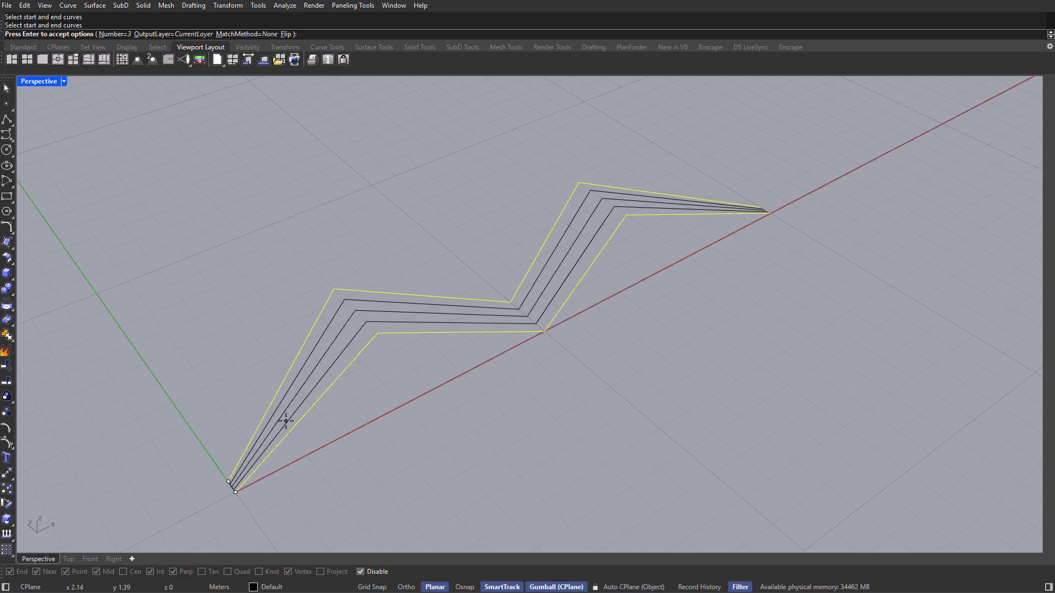
key(Return)
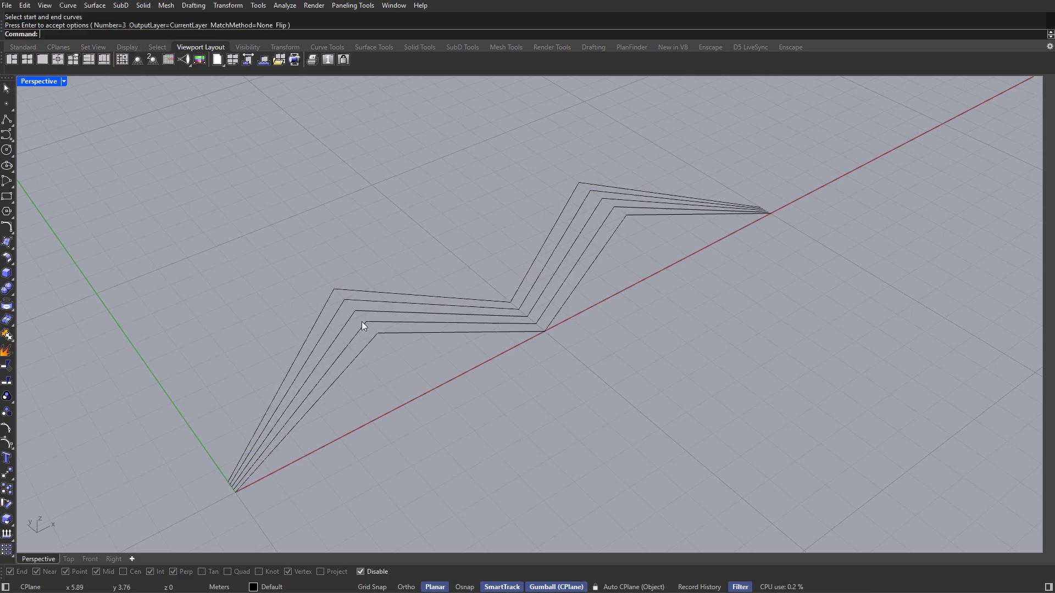
Raise the two peaks and the middle valley of the tween curve nearest the lower zigzag vertically off the ground plane
right_drag(362, 322, 351, 359)
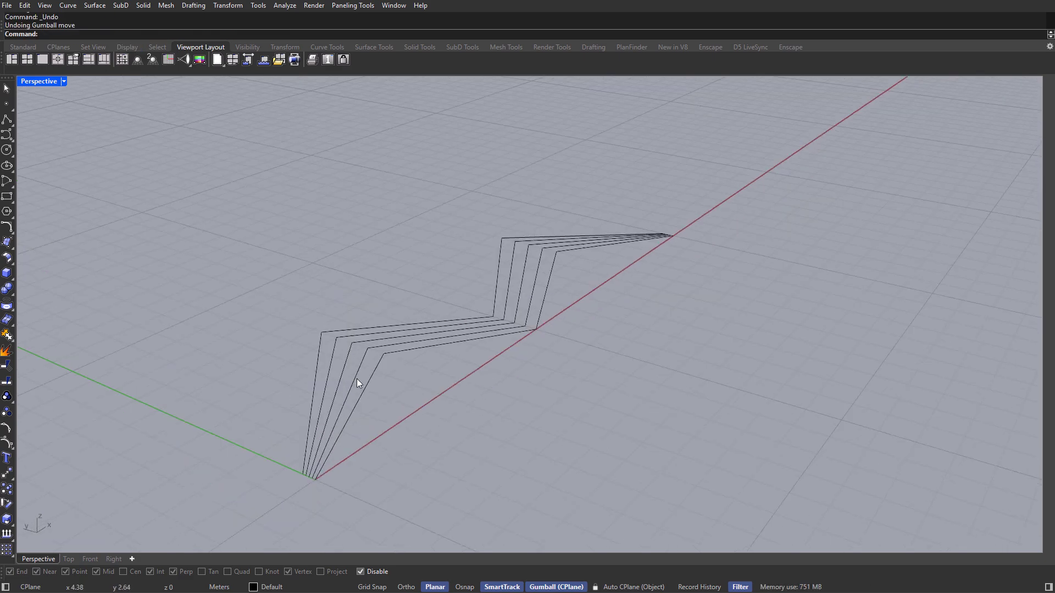
click(357, 378)
scroll(358, 373, up, 4)
right_drag(365, 358, 408, 310)
key(F10)
click(408, 301)
right_click(407, 298)
drag(400, 275, 410, 215)
click(631, 273)
drag(632, 253, 637, 223)
right_drag(379, 260, 509, 254)
click(428, 275)
drag(427, 252, 427, 208)
right_drag(758, 308, 618, 324)
click(384, 240)
click(279, 442)
right_drag(531, 370, 824, 350)
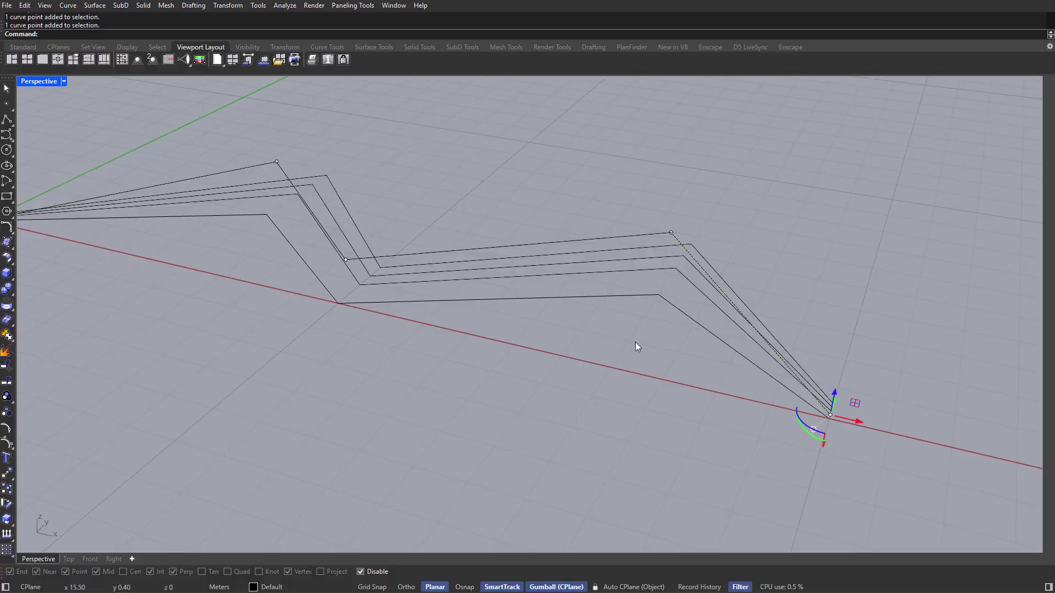
Raise the two peaks and the valley point of the middle tween curve vertically
right_drag(659, 352, 467, 361)
click(467, 361)
click(404, 346)
right_drag(407, 349, 414, 318)
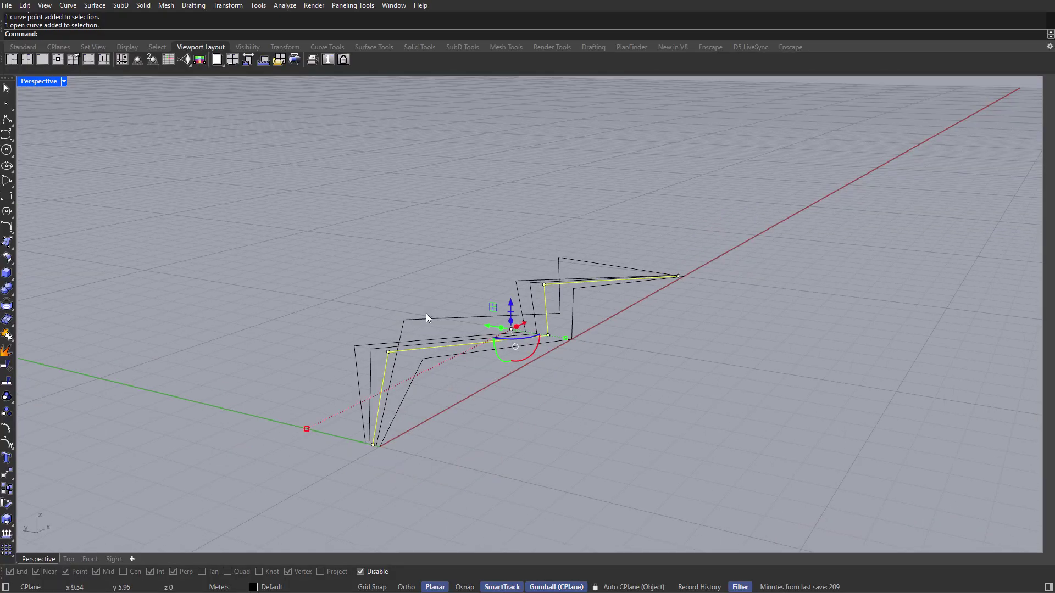
right_drag(508, 305, 632, 264)
scroll(449, 345, up, 5)
click(466, 357)
right_drag(469, 357, 539, 341)
drag(541, 344, 585, 276)
right_drag(585, 276, 701, 336)
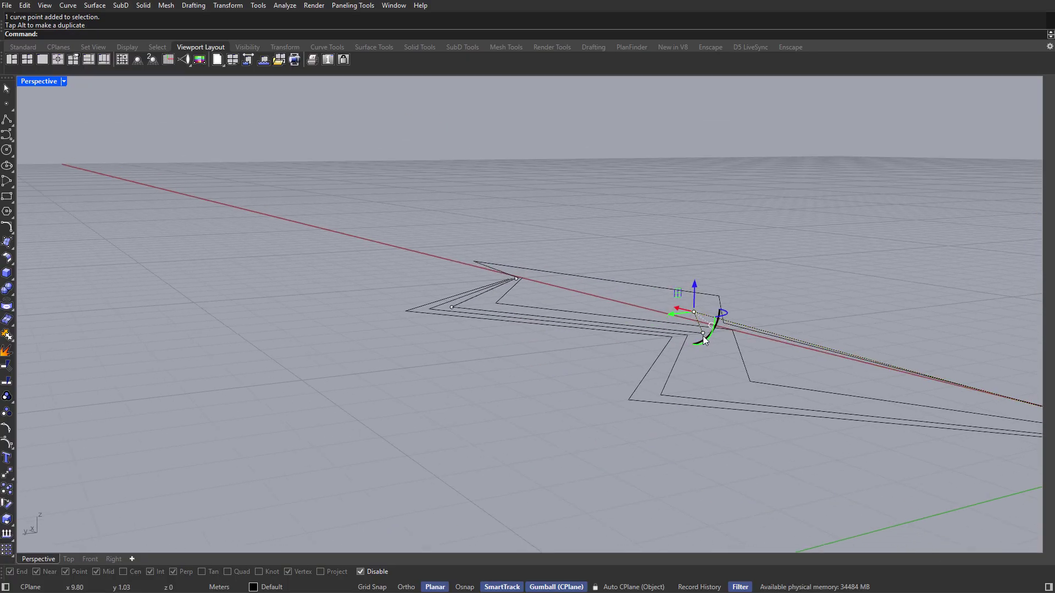
scroll(701, 335, up, 3)
drag(701, 332, 717, 237)
right_drag(558, 274, 671, 378)
click(669, 372)
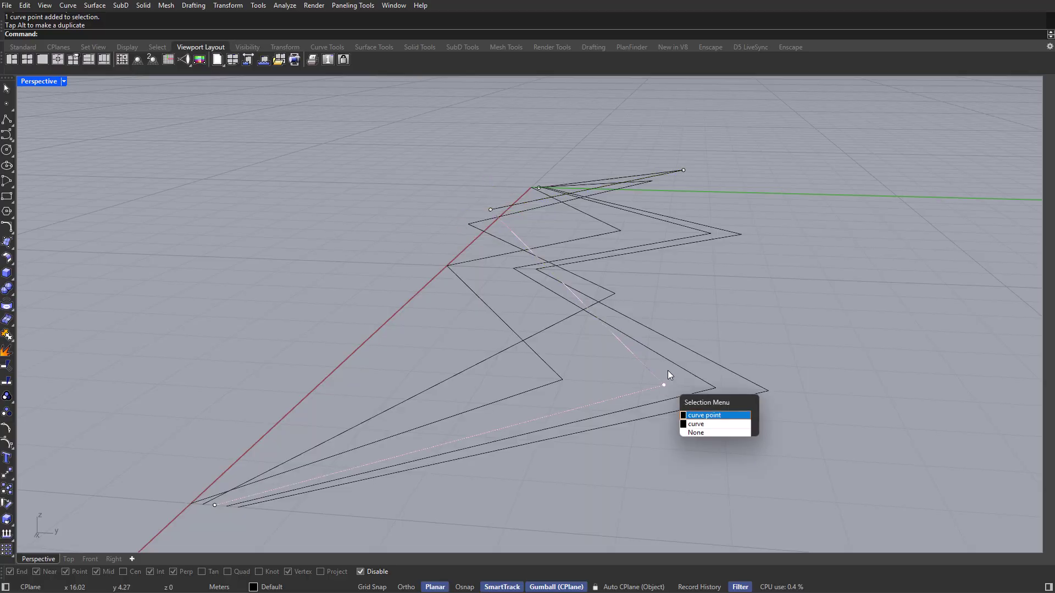
click(669, 372)
drag(665, 357, 669, 250)
Raise the inner control points of the tween curve nearest the upper zigzag, and fine-tune the height
click(708, 383)
right_drag(707, 385, 732, 362)
click(735, 356)
drag(736, 343, 711, 237)
right_drag(710, 236, 649, 242)
mouse_move(580, 241)
right_down()
mouse_move(572, 247)
mouse_move(569, 229)
right_up()
click(529, 301)
drag(531, 286, 546, 227)
right_drag(546, 226, 417, 266)
click(443, 337)
drag(442, 322, 465, 269)
right_drag(480, 275, 403, 236)
click(401, 218)
click(401, 219)
click(408, 228)
click(404, 227)
drag(404, 214, 403, 223)
Preview a SubD loft through all five zigzag curves
right_drag(465, 227, 499, 340)
scroll(540, 260, up, 2)
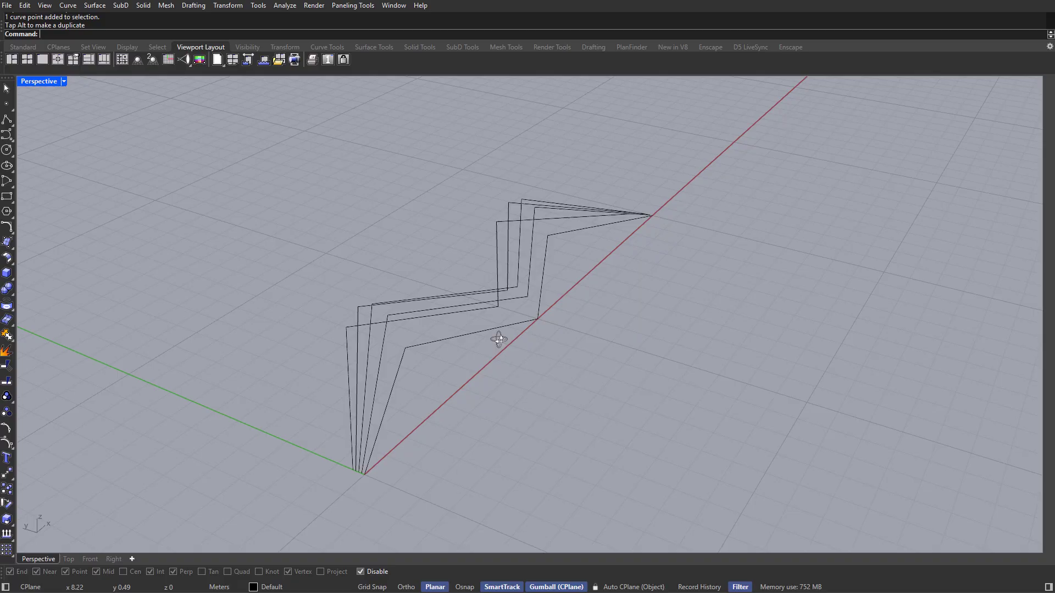
drag(513, 342, 434, 286)
click(426, 363)
shift+right_drag(465, 380, 479, 382)
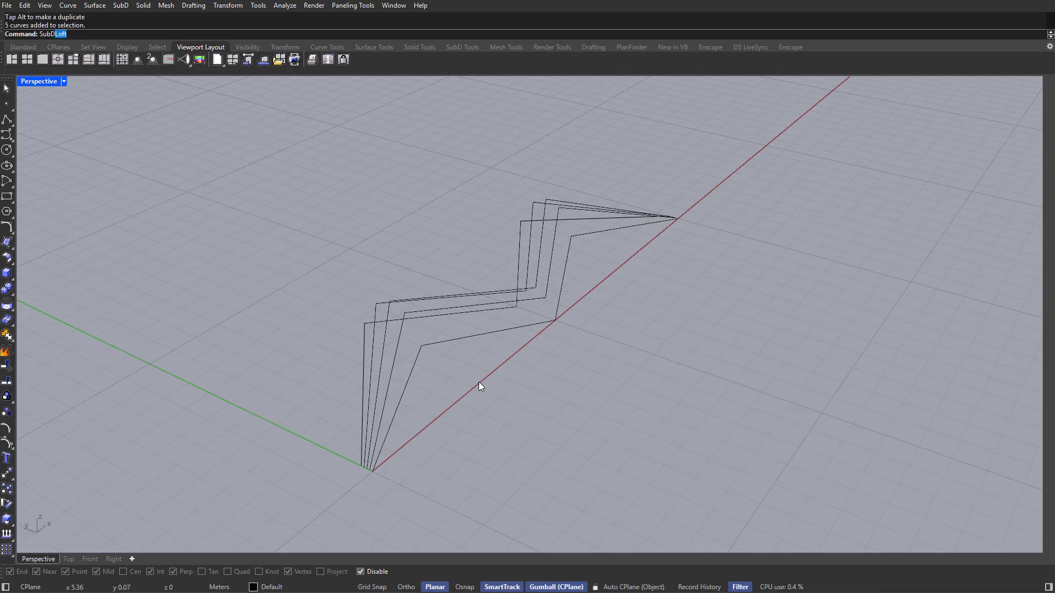
key(Return)
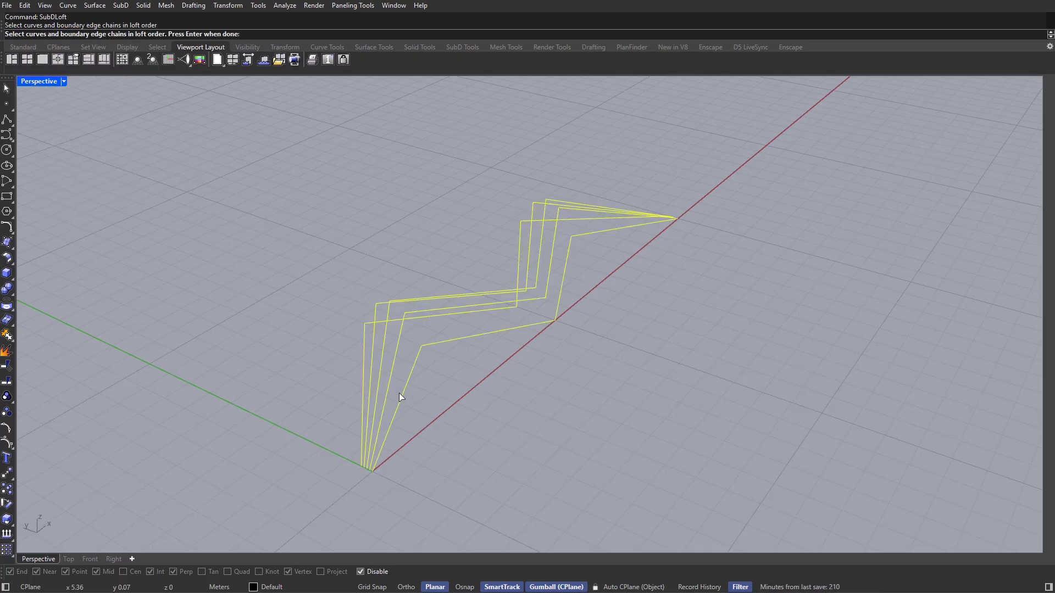
key(Return)
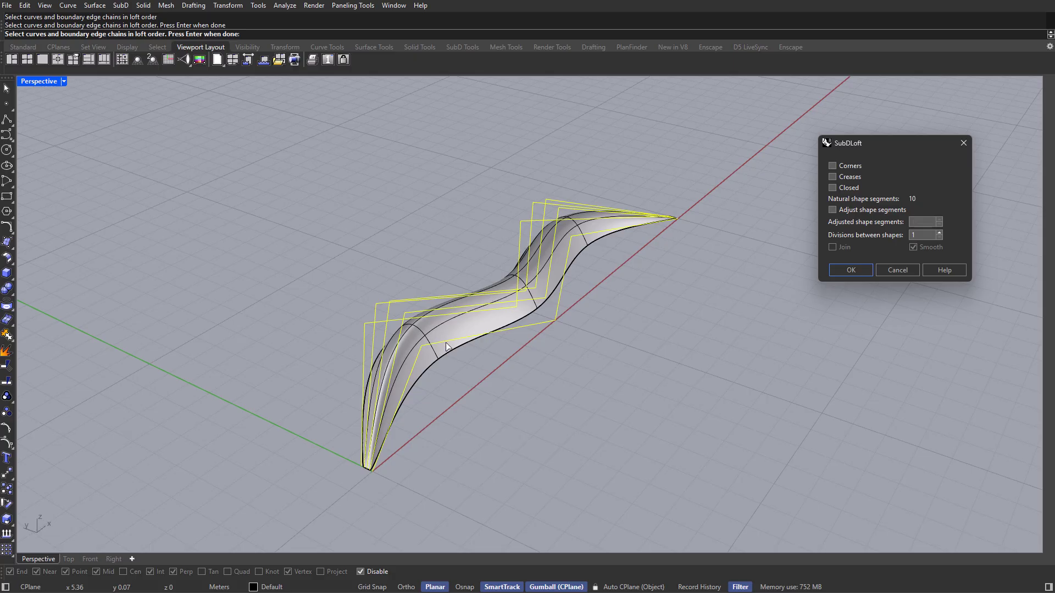
Enable Adjust shape segments for the SubD loft
right_drag(404, 394, 494, 362)
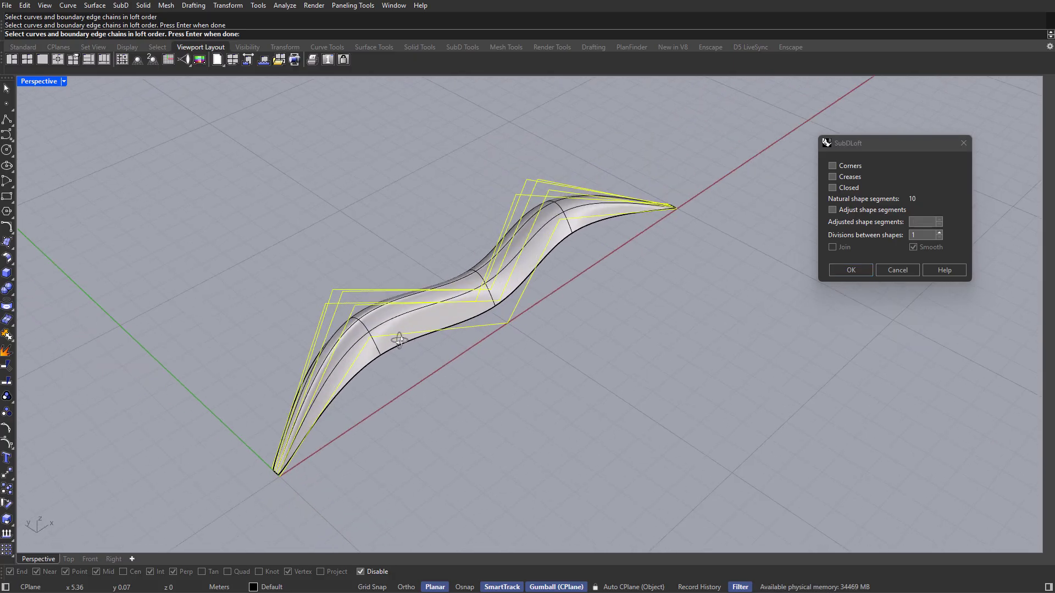
click(753, 198)
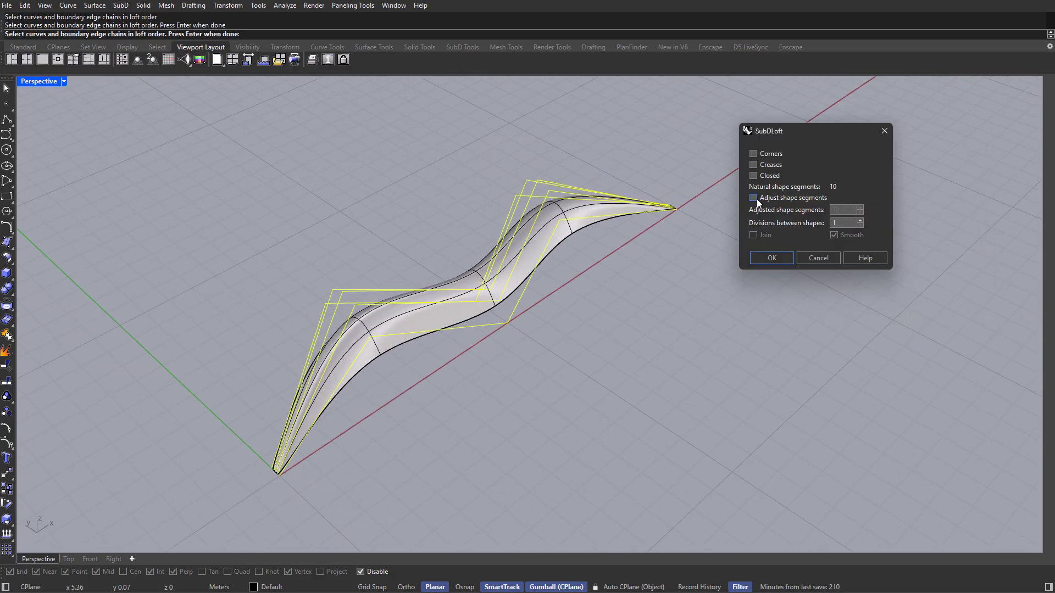
click(753, 198)
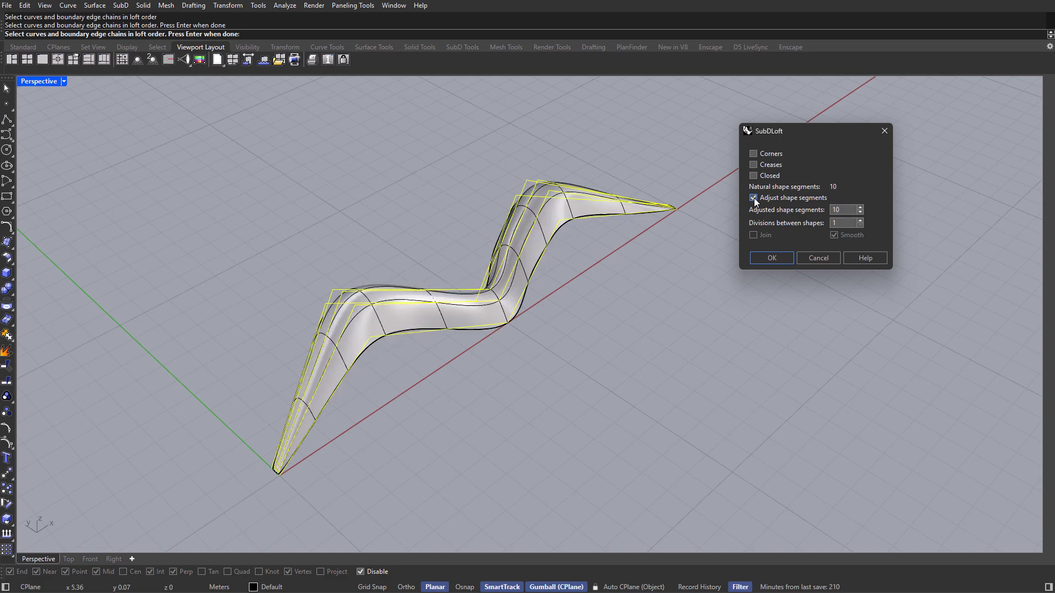
Set the adjusted shape segments to 7 and create the SubD loft
click(860, 212)
click(861, 213)
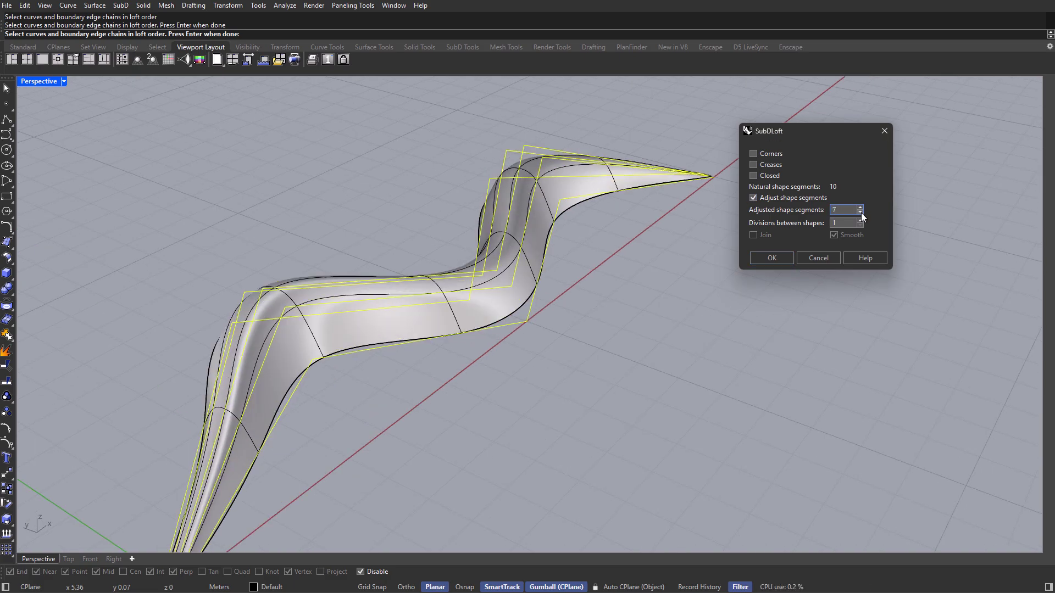
right_drag(467, 274, 431, 320)
key(Return)
scroll(461, 332, down, 5)
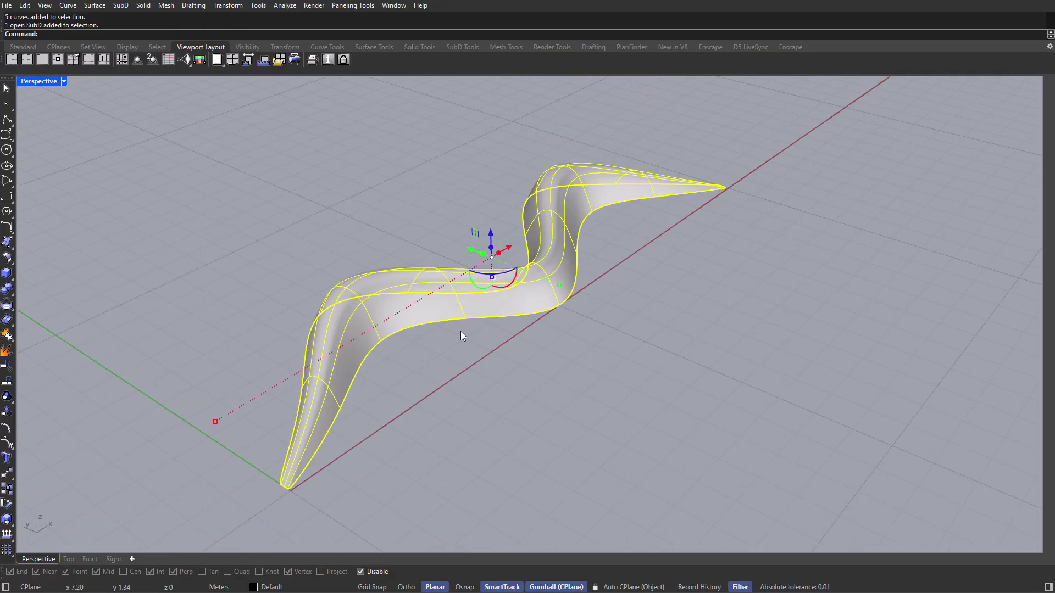
Convert the lofted SubD to a NURBS surface with ToNURBS, turning off deletion of the input object
text(ToNURBS)
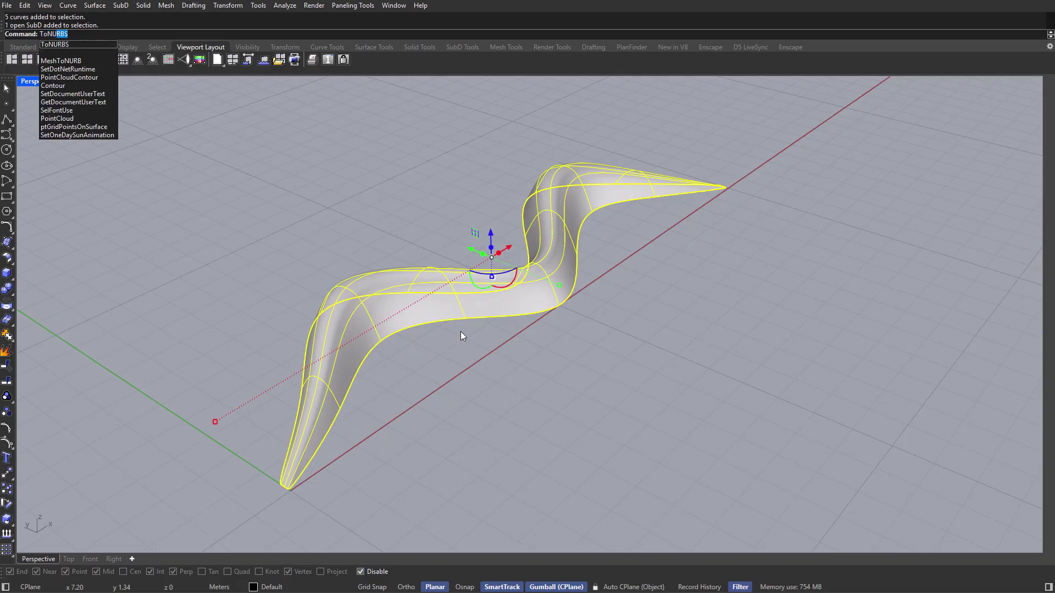
key(Return)
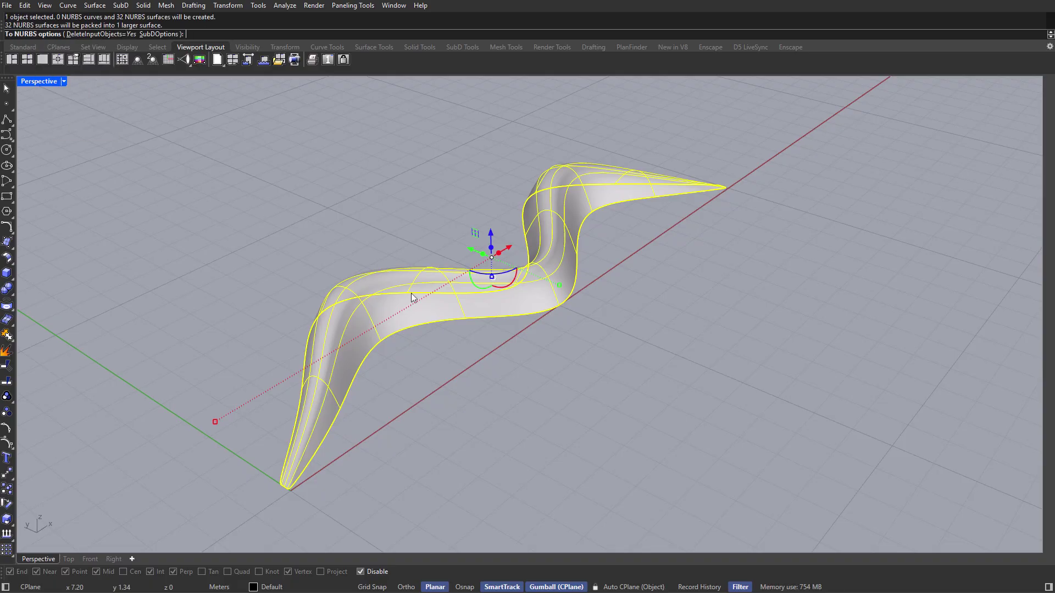
click(95, 38)
right_drag(330, 198, 316, 177)
key(Return)
Move the SubD aside so it sits next to the converted NURBS surface
alt+drag(441, 222, 711, 302)
right_drag(593, 298, 548, 256)
click(547, 257)
scroll(493, 290, down, 2)
mouse_move(492, 291)
shift+right_down()
mouse_move(471, 294)
mouse_move(479, 298)
shift+right_up()
shift+right_drag(479, 298, 464, 301)
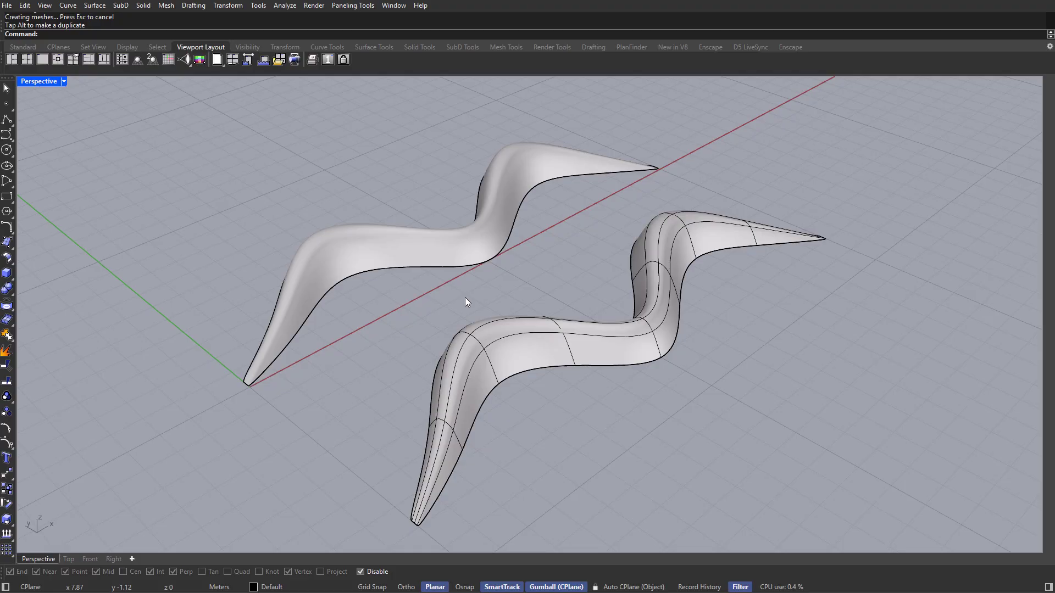
Compare the NURBS surface with the SubD beside it, selecting each one in turn
mouse_move(362, 246)
right_down()
mouse_move(370, 329)
mouse_move(367, 225)
right_up()
click(367, 227)
key(Escape)
right_drag(548, 332, 508, 441)
scroll(508, 441, up, 4)
click(510, 445)
key(Escape)
scroll(591, 427, down, 6)
right_drag(529, 296, 513, 306)
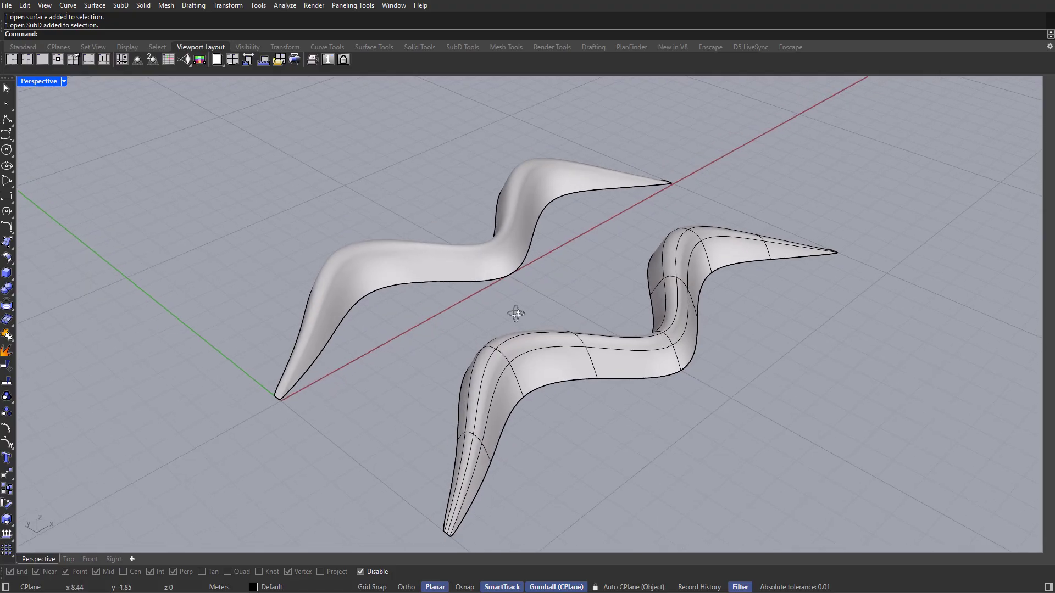
Delete the SubD standing beside the NURBS surface
click(609, 369)
key(Delete)
right_drag(377, 236, 477, 336)
Extract a first isocurve in the U direction, running lengthwise along the upper part of the NURBS surface
click(427, 295)
right_drag(479, 335, 478, 335)
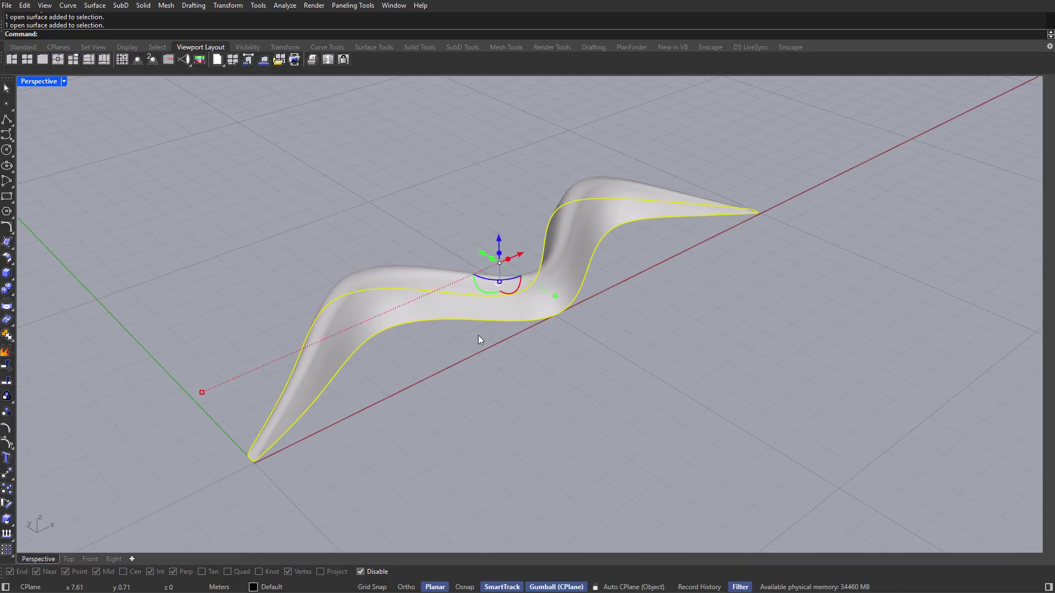
text(Isocurve)
key(Return)
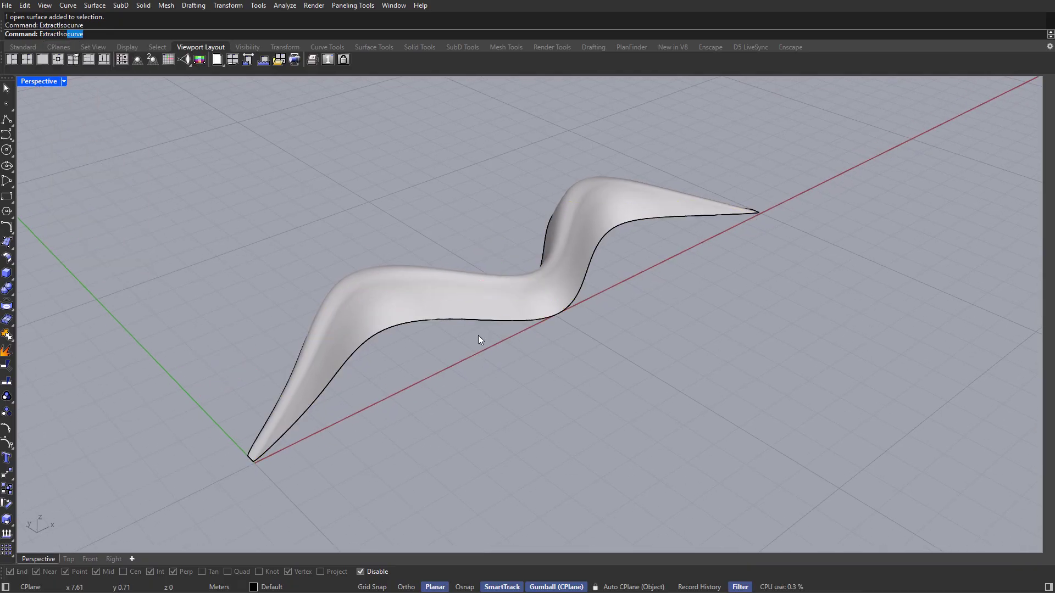
scroll(426, 331, up, 3)
click(103, 35)
click(64, 35)
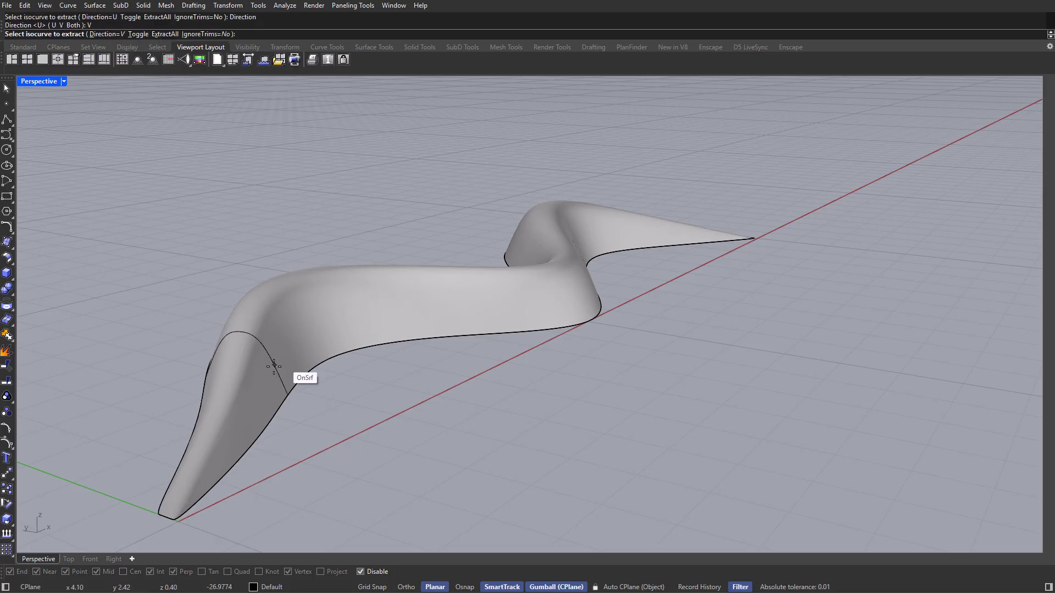
click(102, 34)
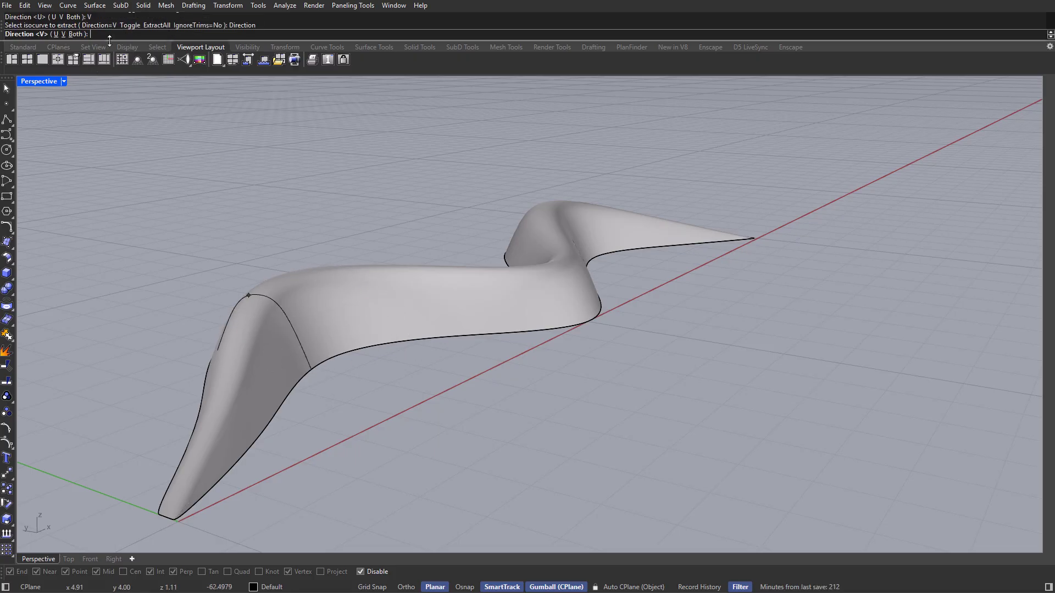
click(57, 34)
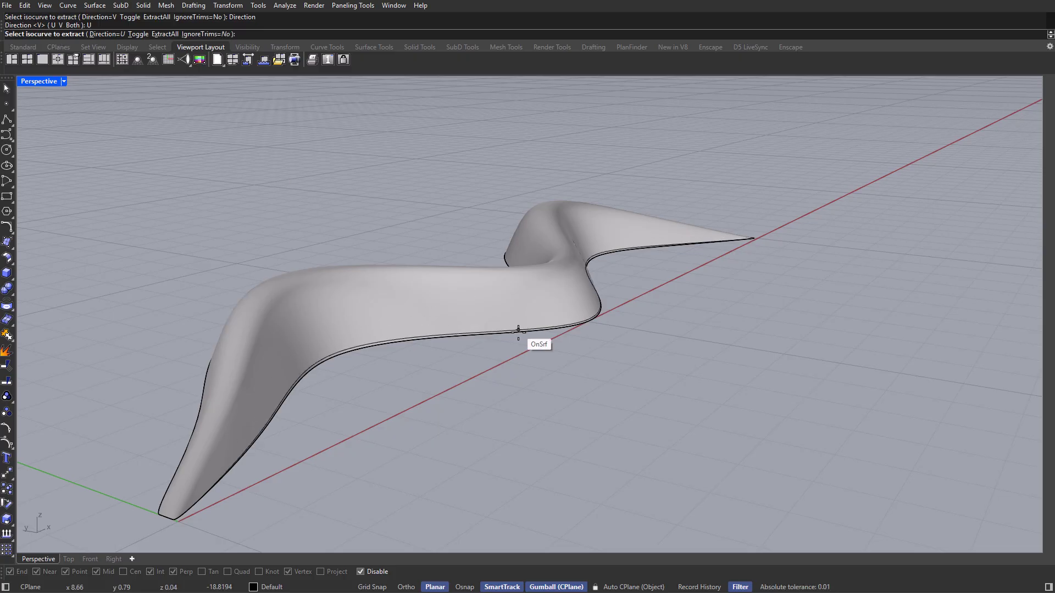
click(493, 303)
right_drag(492, 302, 517, 294)
scroll(517, 294, up, 3)
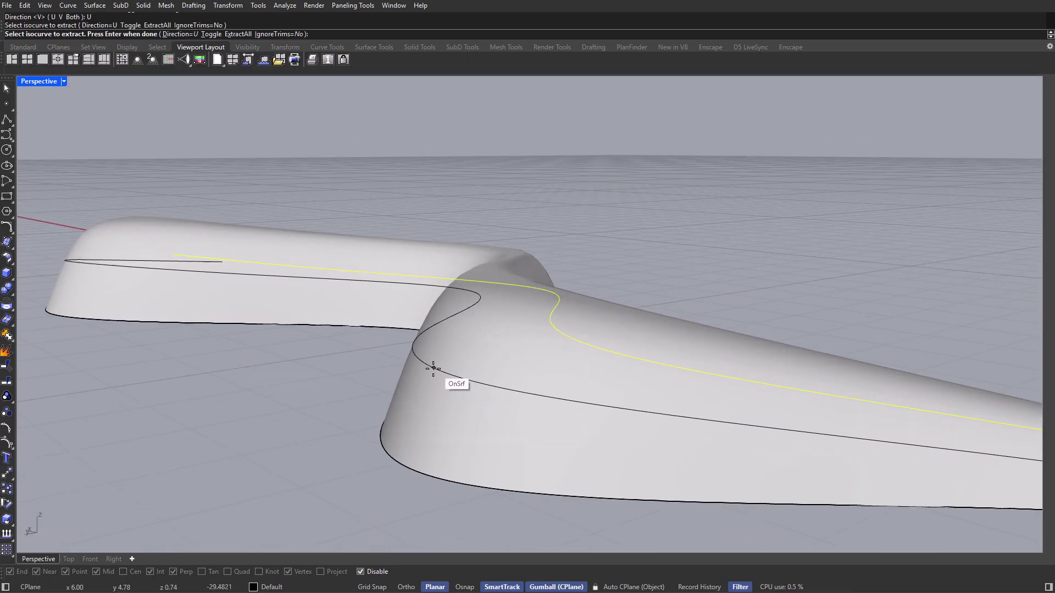
Extract several more U-direction isocurves spaced across the width of the surface
click(434, 364)
scroll(438, 357, down, 6)
right_drag(438, 358, 411, 288)
scroll(440, 252, up, 3)
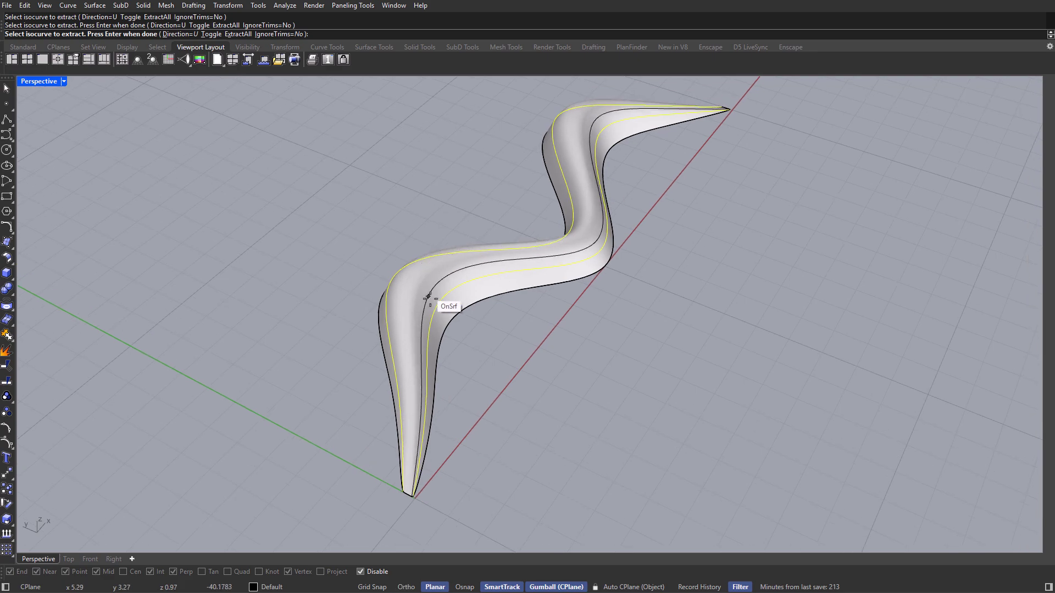
click(434, 300)
click(426, 292)
click(419, 288)
click(413, 285)
click(410, 285)
click(401, 285)
click(394, 283)
right_drag(393, 283, 503, 338)
right_click(504, 338)
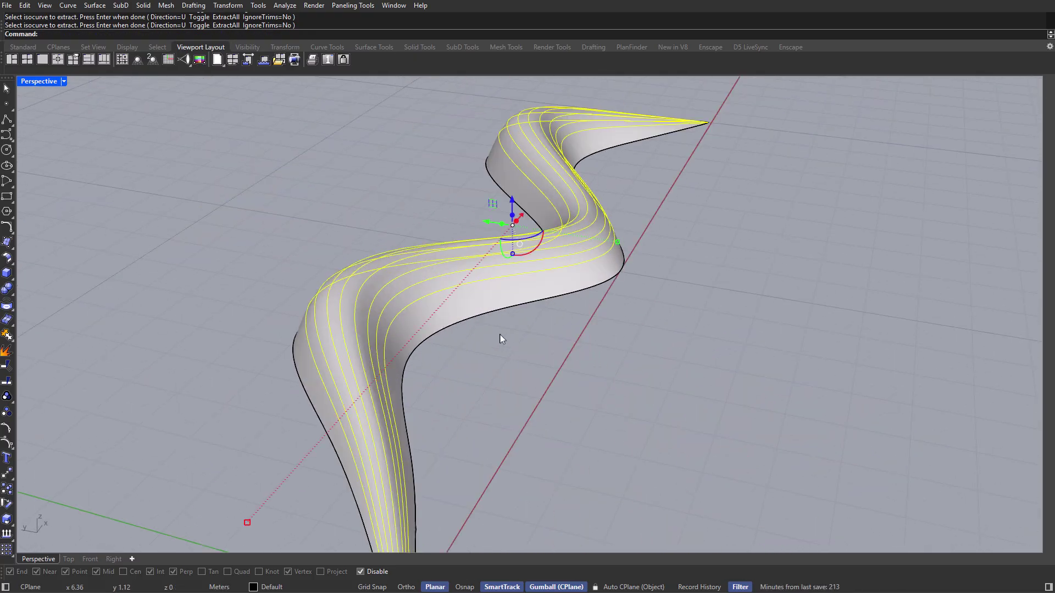
Split the NURBS surface into lengthwise strips, using the extracted isocurves as cutting objects
scroll(494, 330, down, 3)
click(477, 305)
click(476, 305)
right_drag(476, 304, 507, 332)
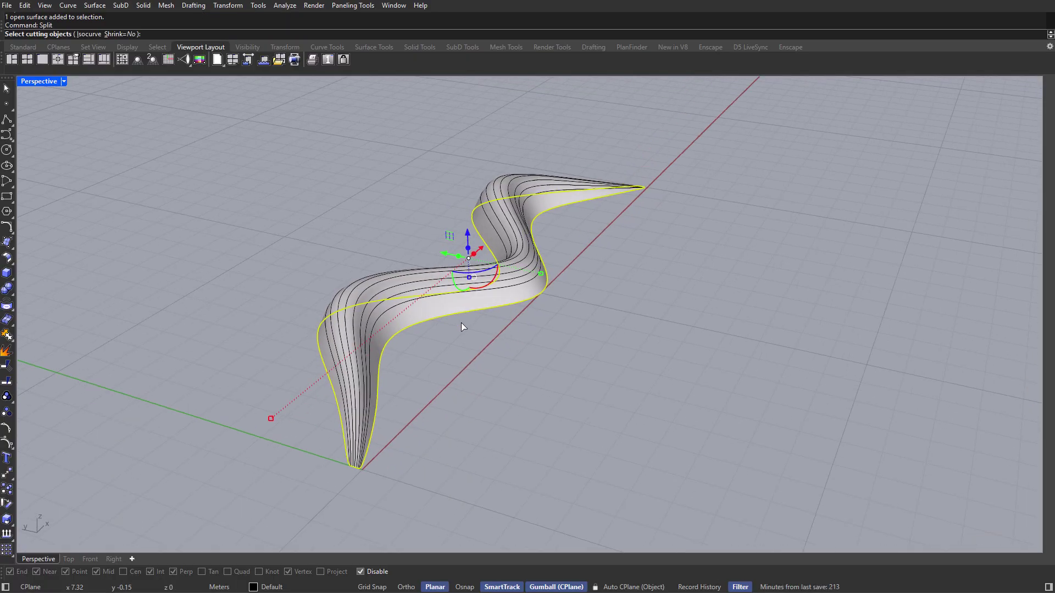
drag(229, 364, 228, 364)
right_click(489, 213)
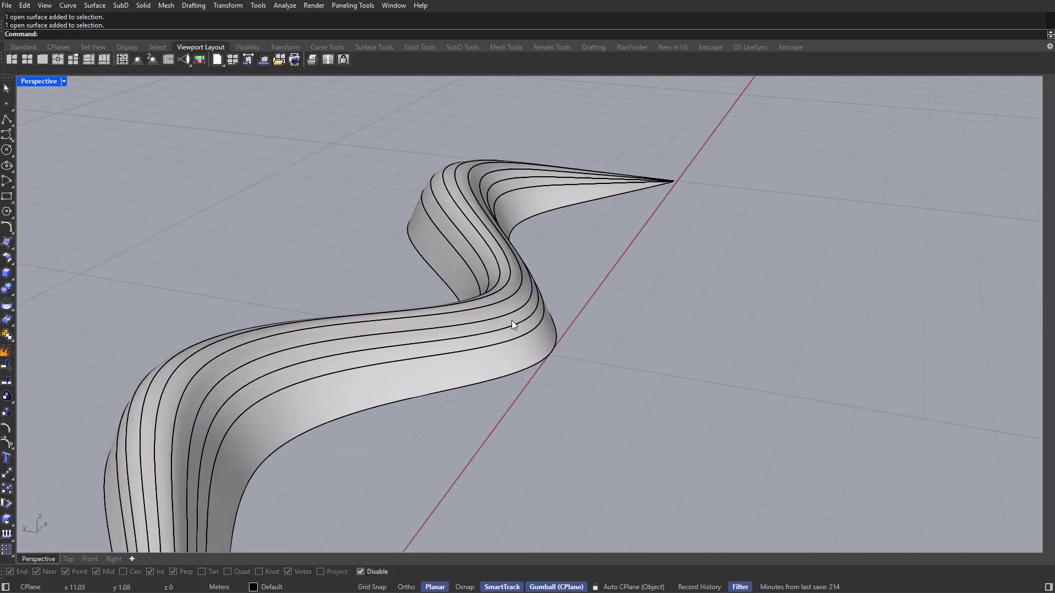
Select alternating lengthwise strips across the upper part of the split surface
scroll(516, 324, up, 3)
click(519, 326)
scroll(467, 315, up, 5)
right_drag(384, 296, 403, 250)
shift+click(329, 325)
shift+click(277, 357)
shift+click(273, 361)
scroll(330, 316, down, 5)
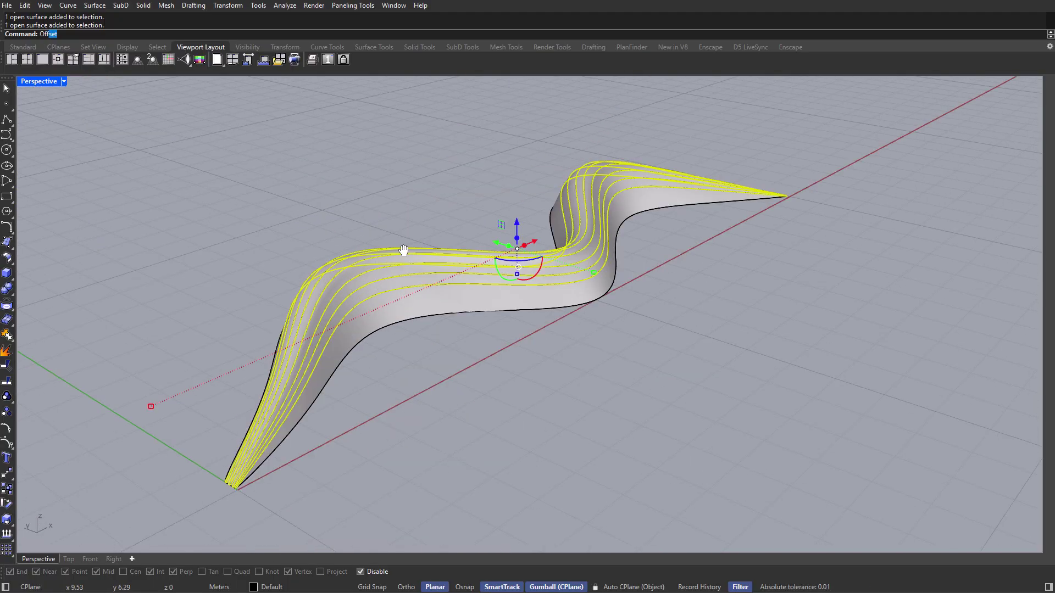
Offset the selected strips into solids with OffsetSrf at a distance of 0.15, flipping all directions
text(etSrf)
key(Return)
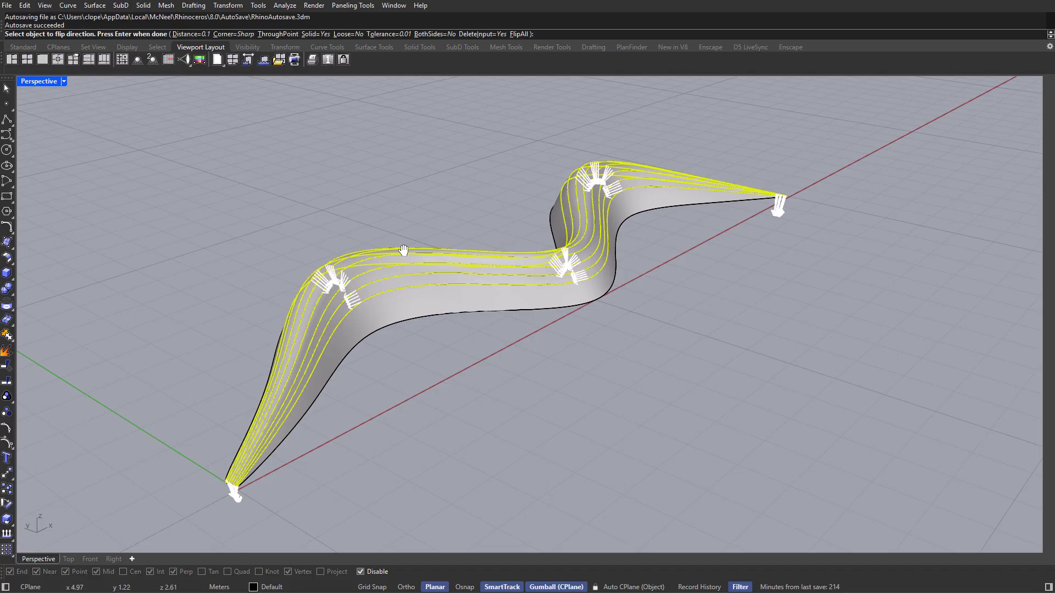
right_drag(710, 236, 576, 282)
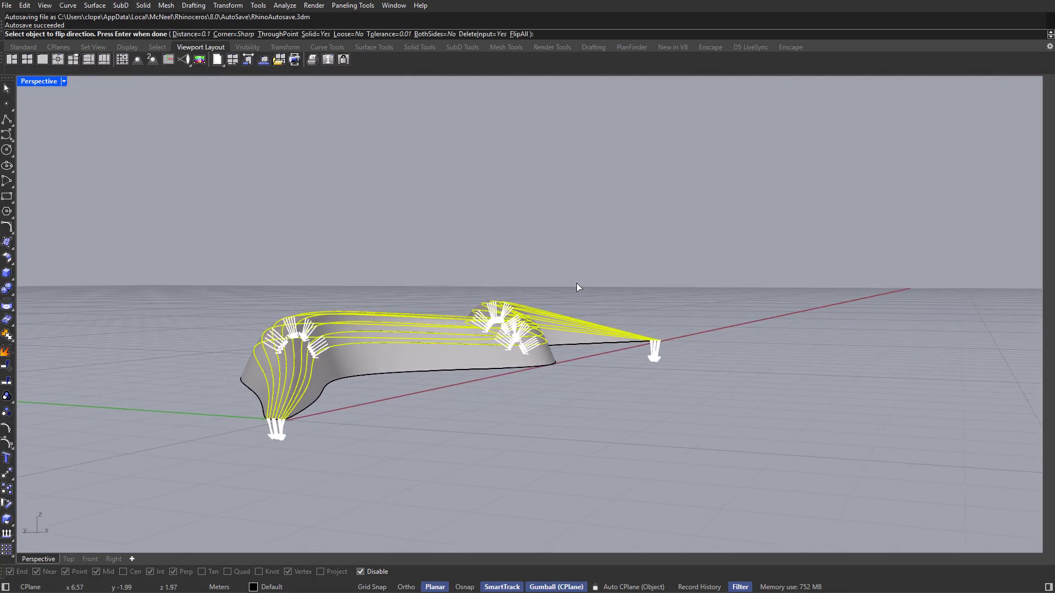
click(520, 35)
right_drag(522, 181, 431, 329)
key(Return)
key(Return)
scroll(577, 291, up, 3)
scroll(431, 329, down, 5)
key(Escape)
scroll(330, 247, up, 2)
right_drag(324, 234, 363, 247)
Set the Perspective viewport's display mode to Arctic and inspect the strips
click(64, 81)
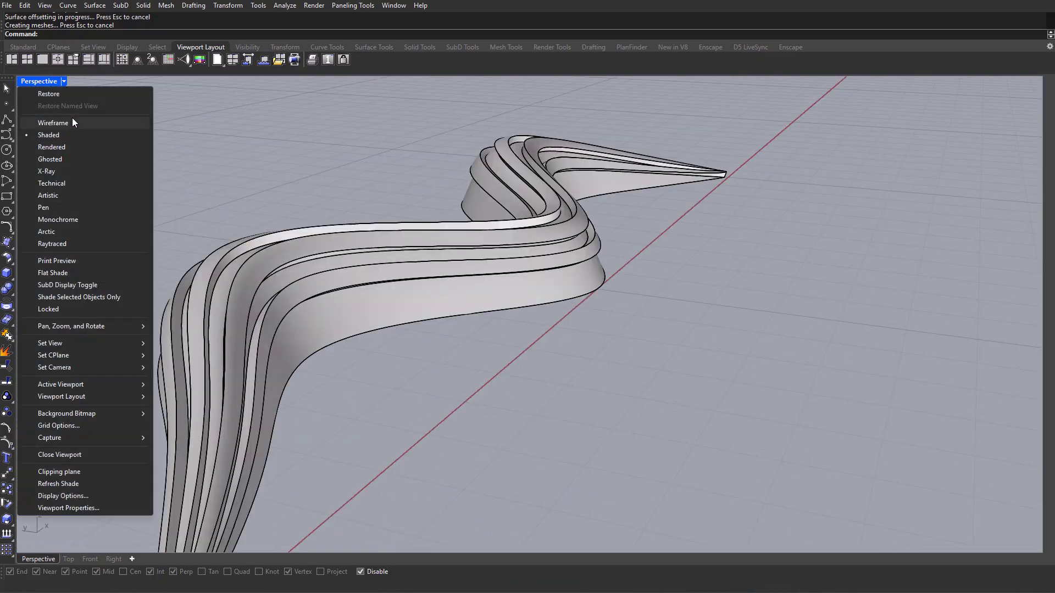
click(58, 243)
scroll(565, 307, down, 4)
right_drag(565, 307, 525, 333)
scroll(512, 183, up, 6)
scroll(512, 183, down, 5)
Undo the strip offset and offset the selected strips again as solids with all directions flipped
key(ctrl+z)
right_drag(542, 222, 499, 207)
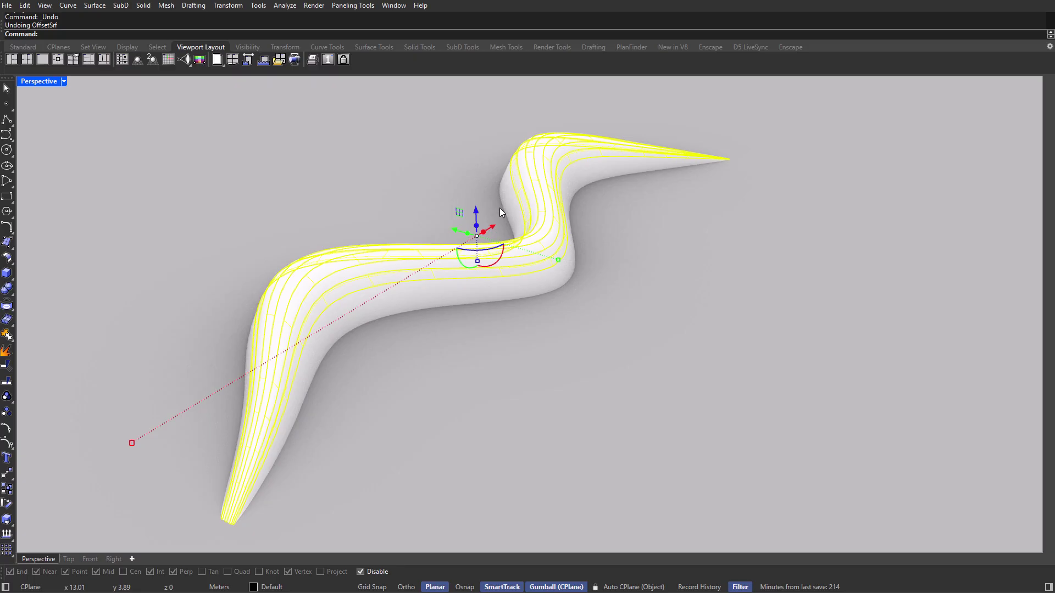
text(Srf)
key(Return)
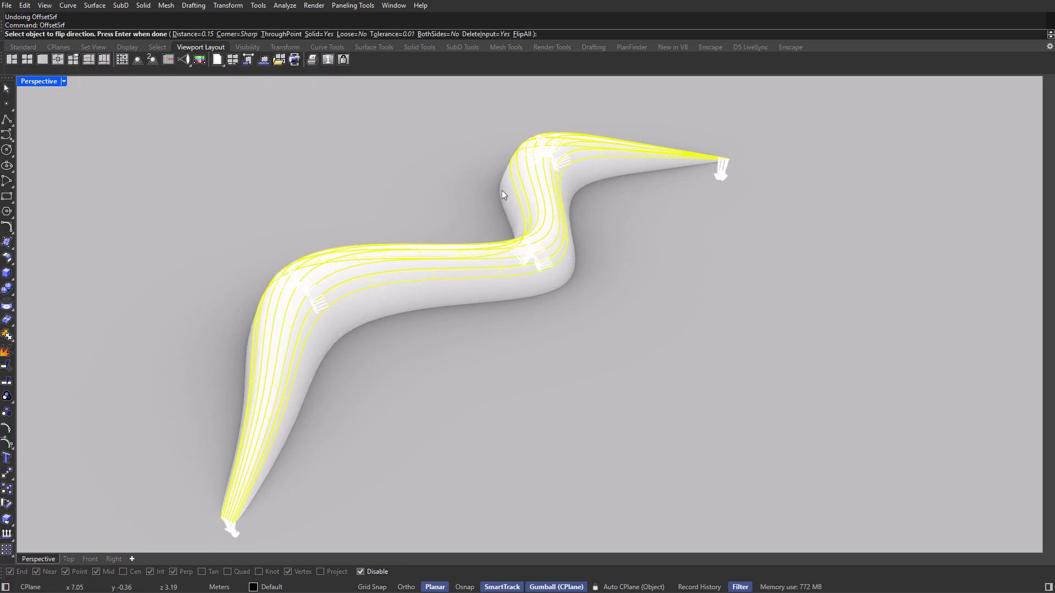
click(522, 33)
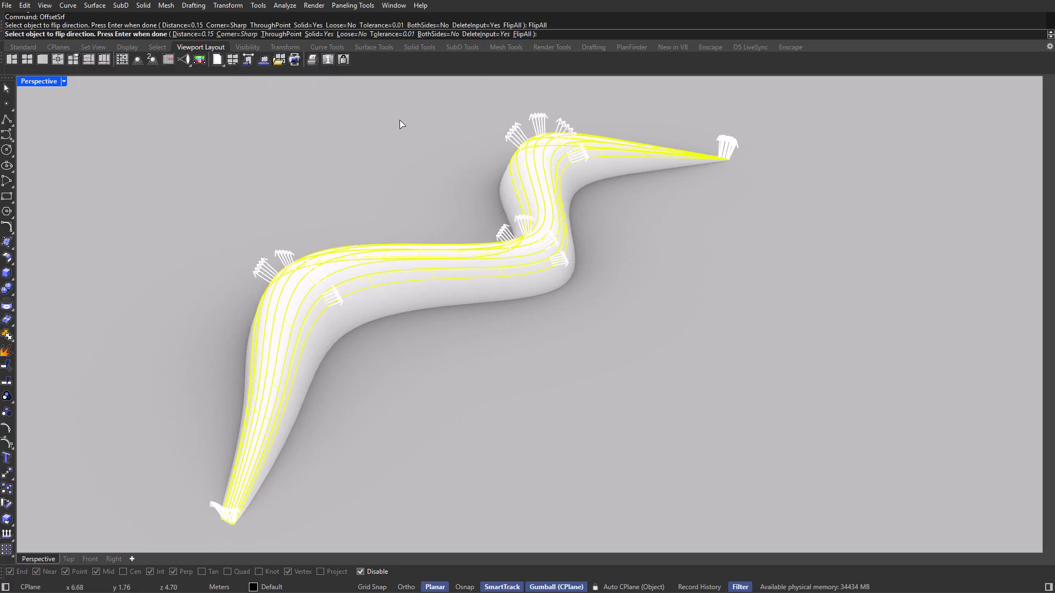
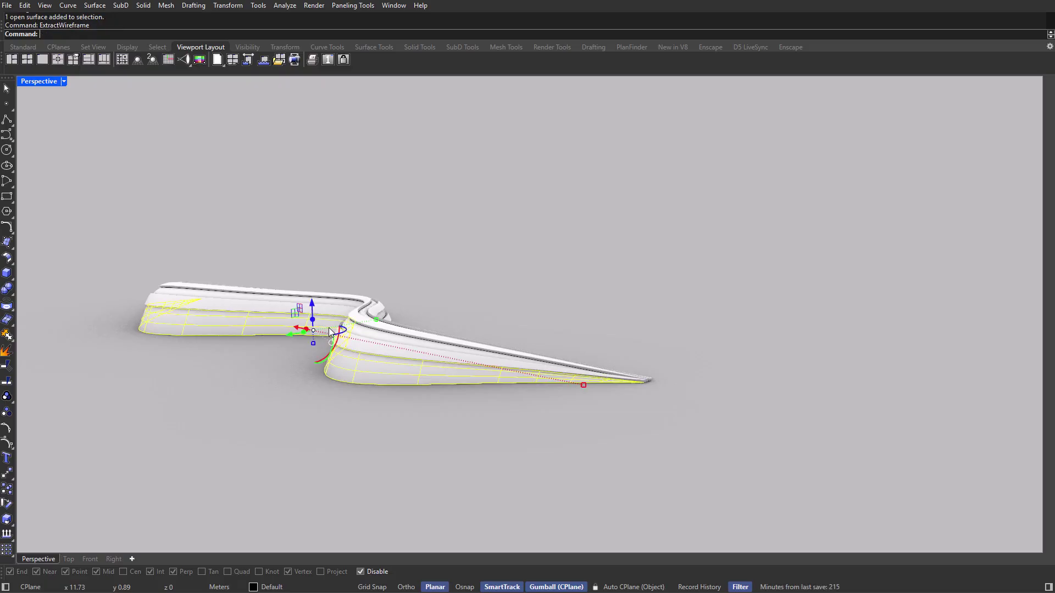
Create flat-capped off pipes with a radius of 0.02 along the extracted wireframe curves of the lower strip
text(Pipe)
key(Return)
key(Return)
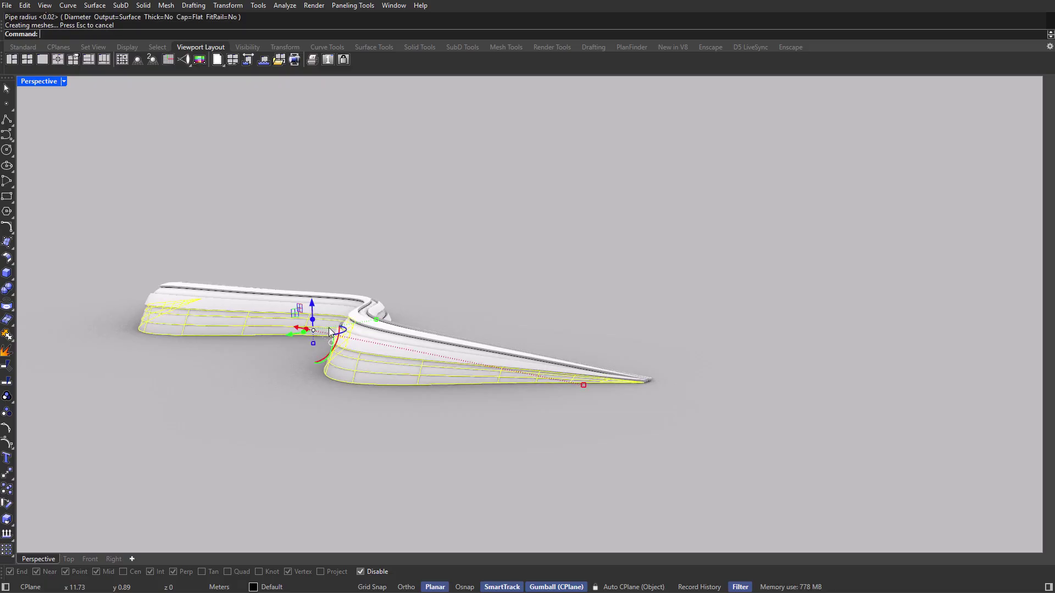
mouse_move(506, 338)
right_down()
mouse_move(429, 363)
mouse_move(462, 377)
mouse_move(476, 334)
mouse_move(470, 426)
mouse_move(483, 426)
mouse_move(471, 379)
mouse_move(522, 395)
mouse_move(447, 390)
mouse_move(516, 401)
mouse_move(547, 372)
mouse_move(471, 391)
mouse_move(423, 365)
mouse_move(591, 334)
mouse_move(502, 320)
mouse_move(473, 294)
mouse_move(492, 341)
mouse_move(485, 396)
mouse_move(494, 316)
mouse_move(483, 310)
right_up()
scroll(457, 305, down, 3)
scroll(459, 308, up, 3)
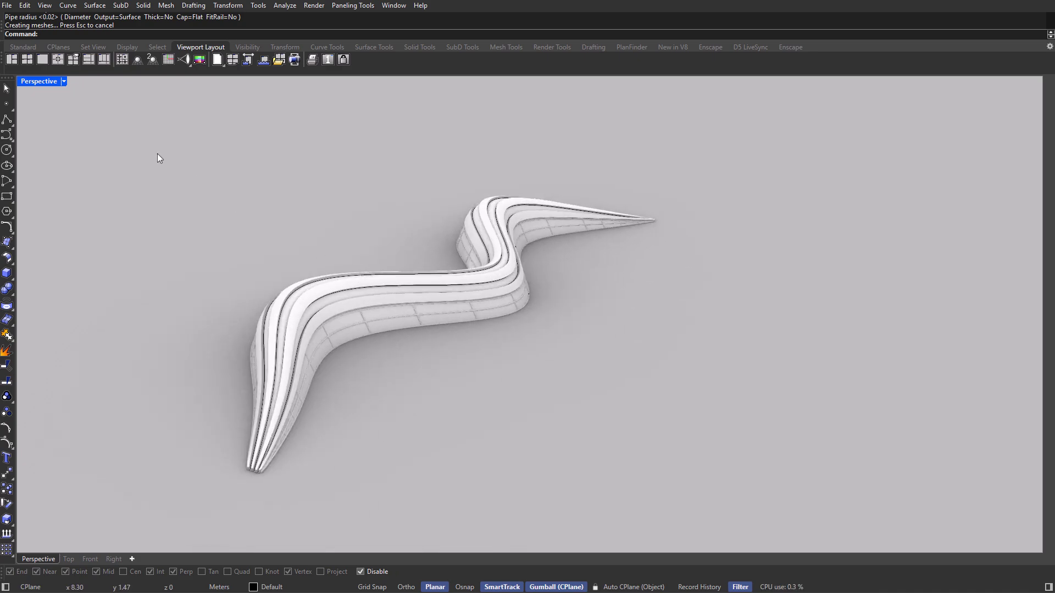
Arrange three viewports, narrow the tall Top viewport, and change its view to Perspective
click(12, 60)
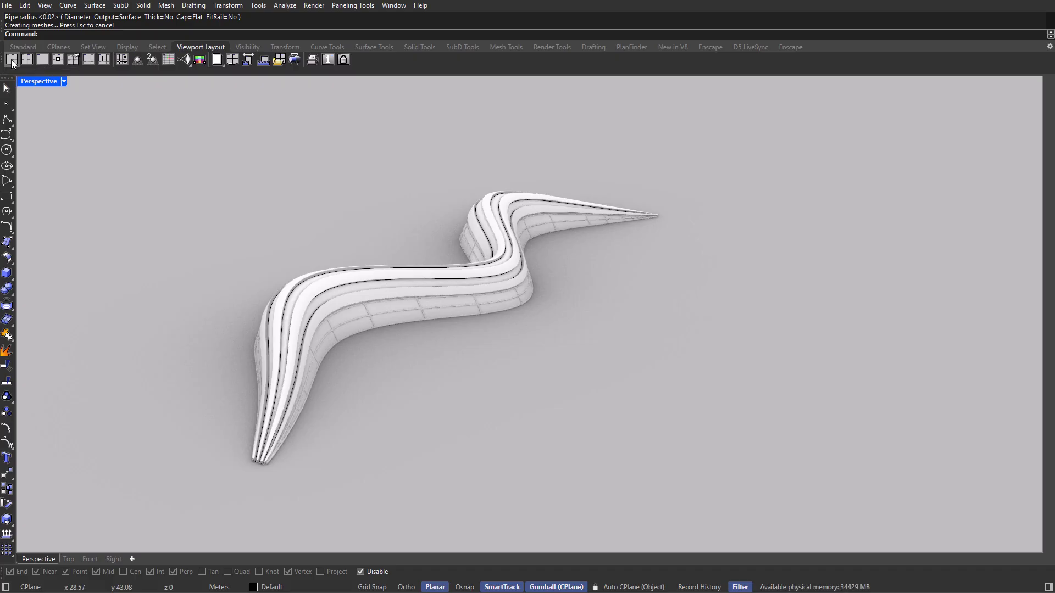
drag(531, 239, 352, 209)
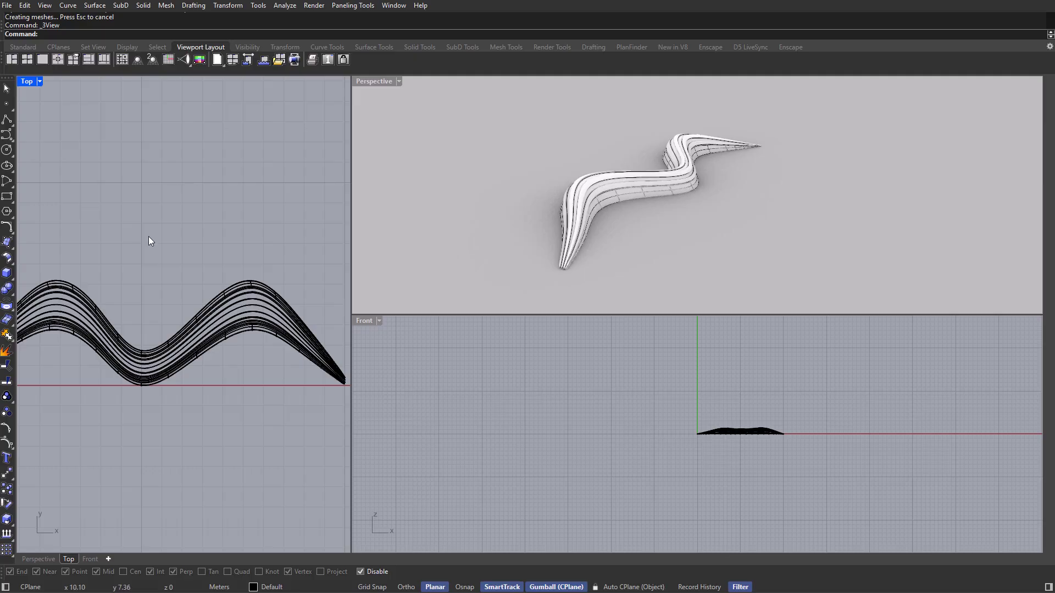
click(40, 81)
mouse_move(72, 344)
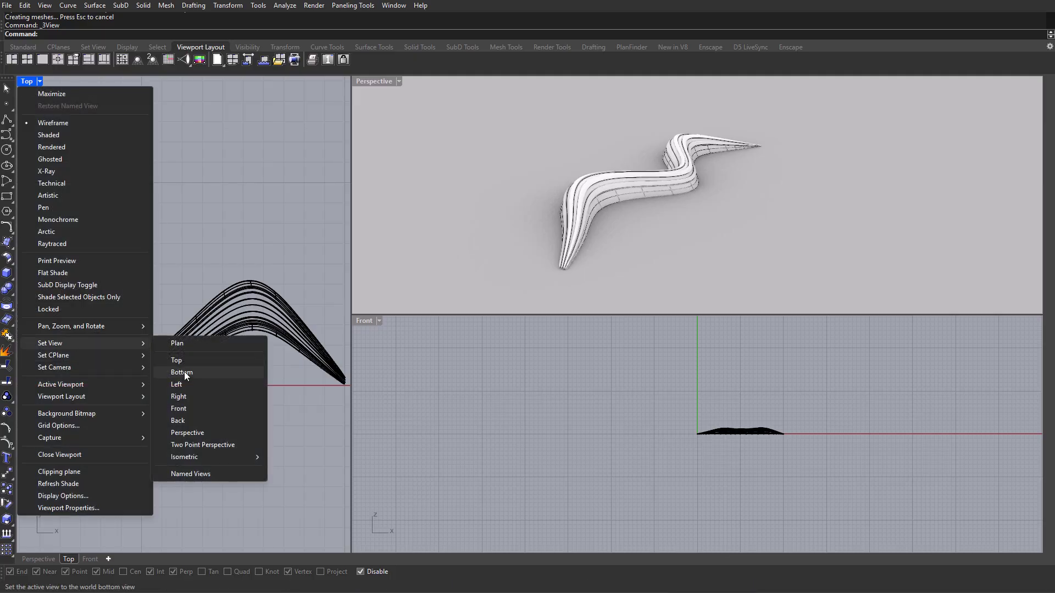
click(189, 430)
Set the tall Perspective viewport to Arctic display and frame the whole canopy in it
click(63, 81)
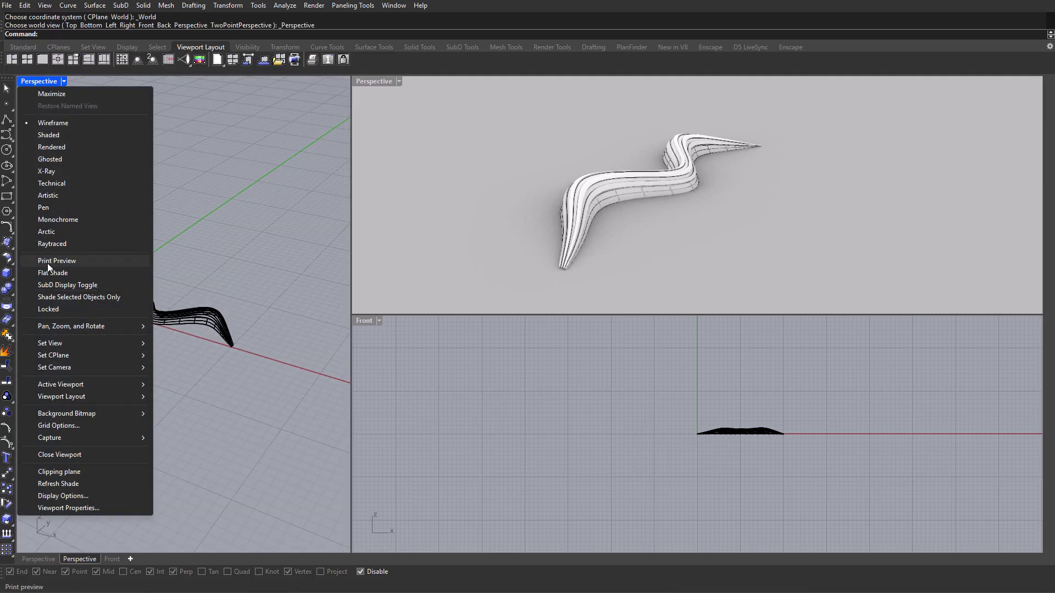
click(55, 232)
right_drag(128, 300, 226, 353)
scroll(242, 300, up, 3)
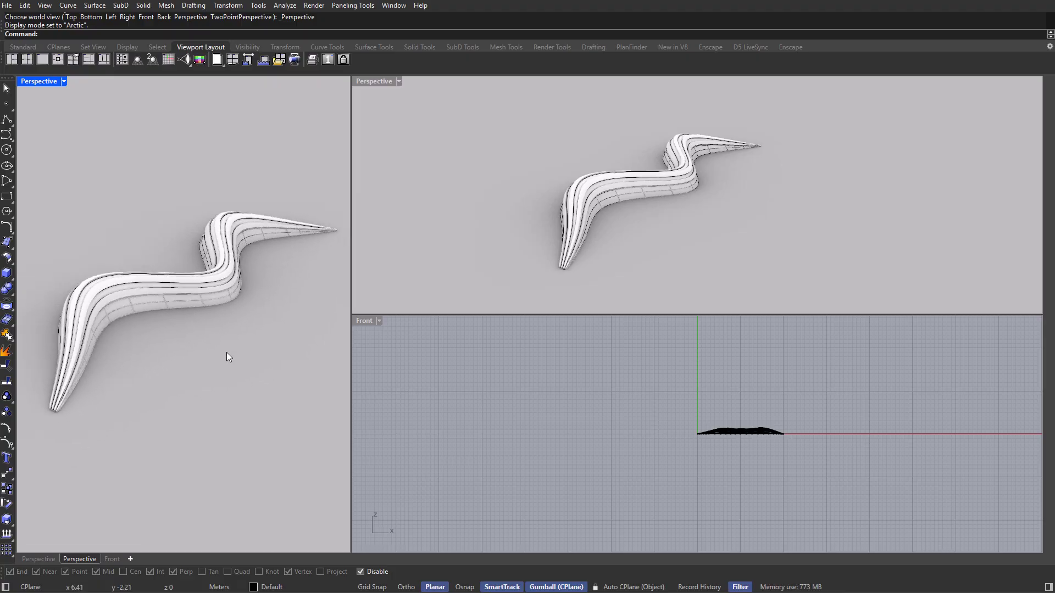
Capture the tall Perspective viewport to a PNG file with ViewCaptureToFile, adjusting the capture scale
text(View)
key(Return)
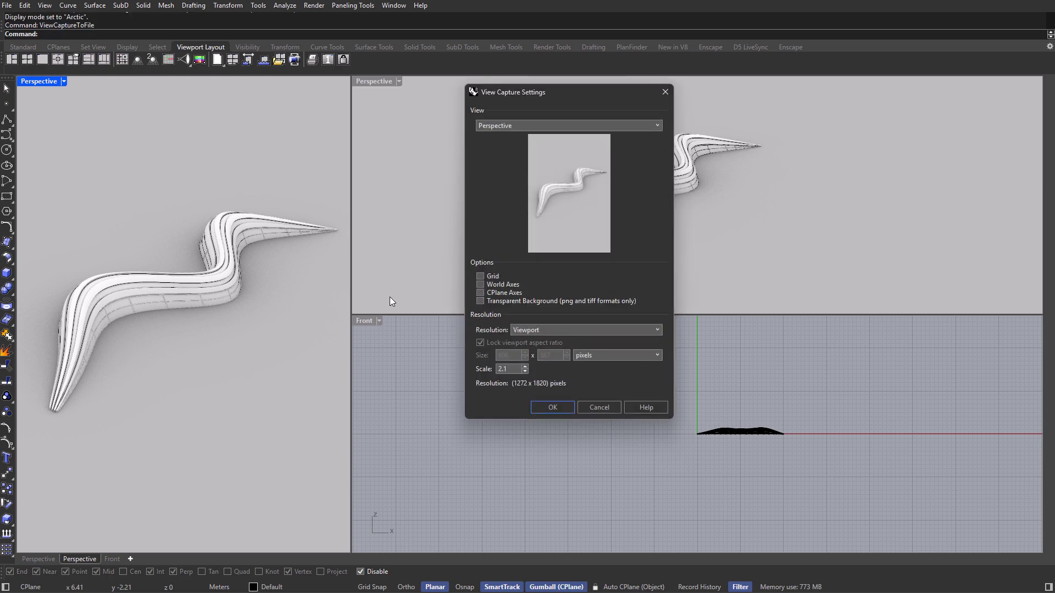
drag(539, 92, 263, 72)
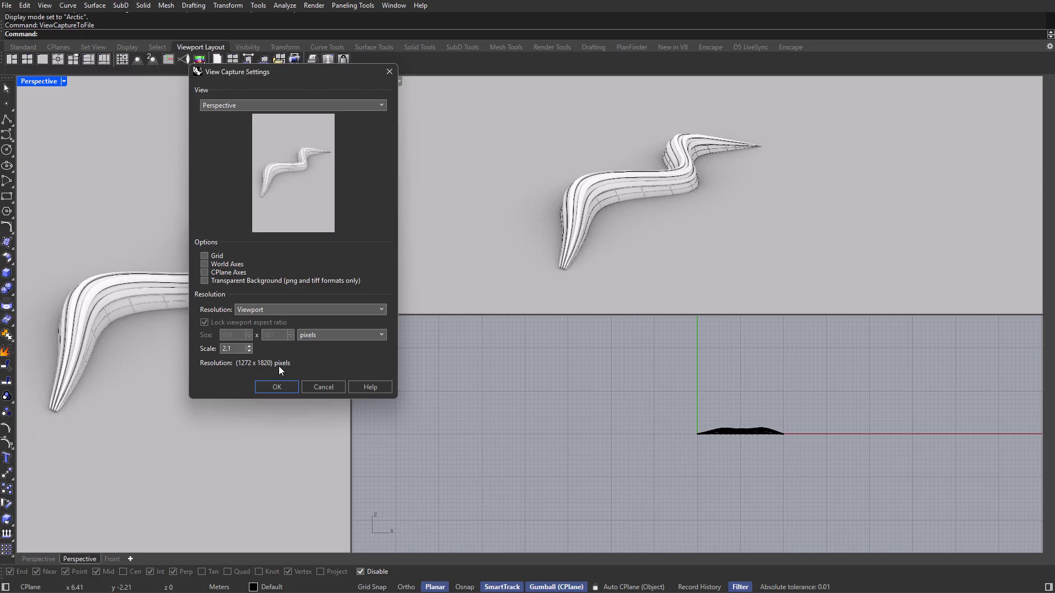
click(250, 347)
drag(220, 351, 237, 368)
click(276, 387)
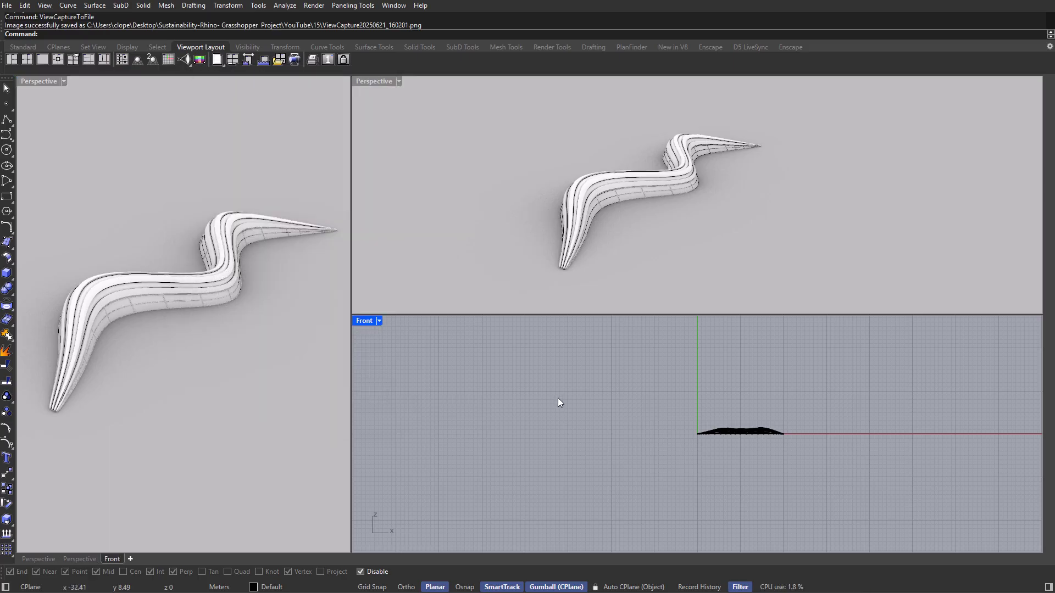
Switch to the Midjourney website in the browser
key(alt+Tab)
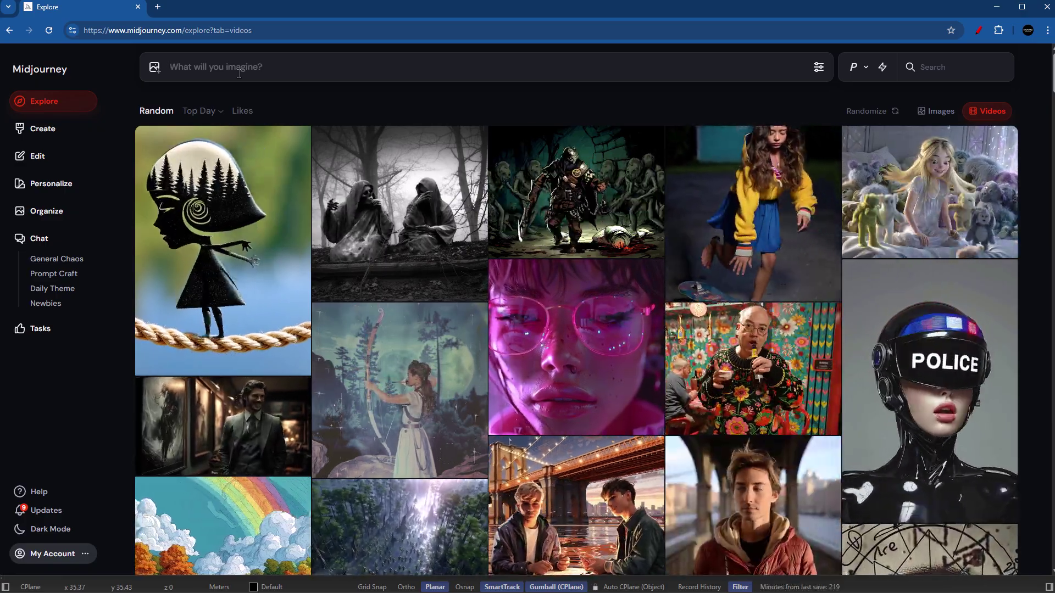
Upload the captured canopy image to the Midjourney image editor and switch the editor to Retexture mode
click(55, 159)
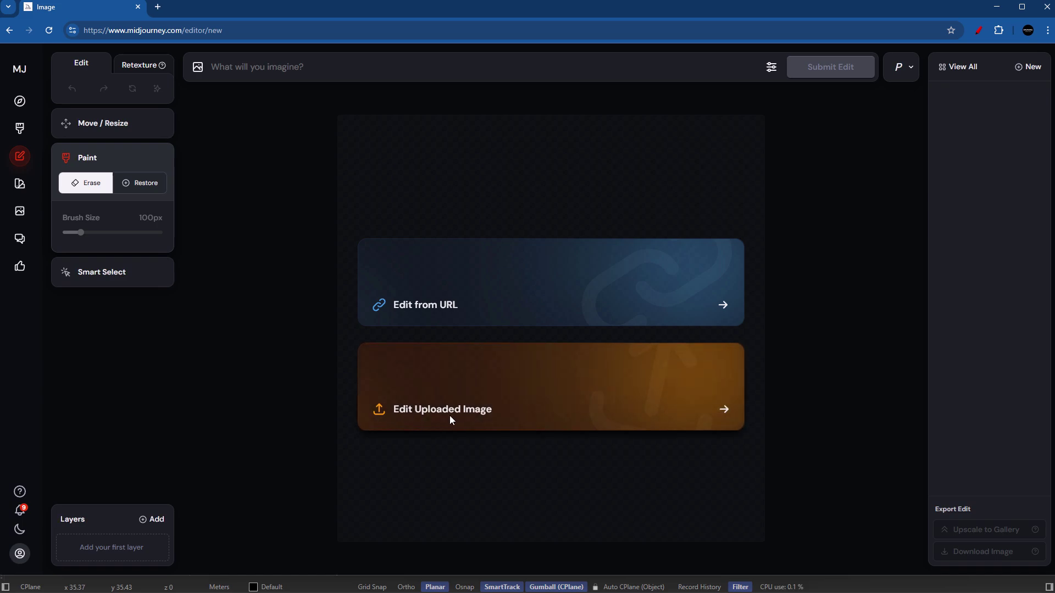
click(489, 412)
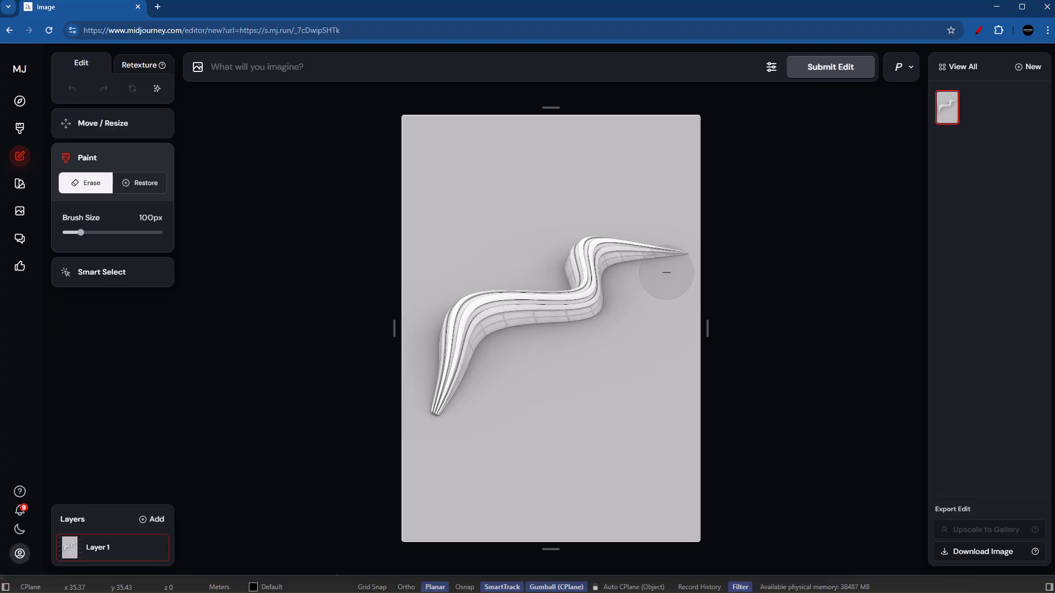
click(142, 67)
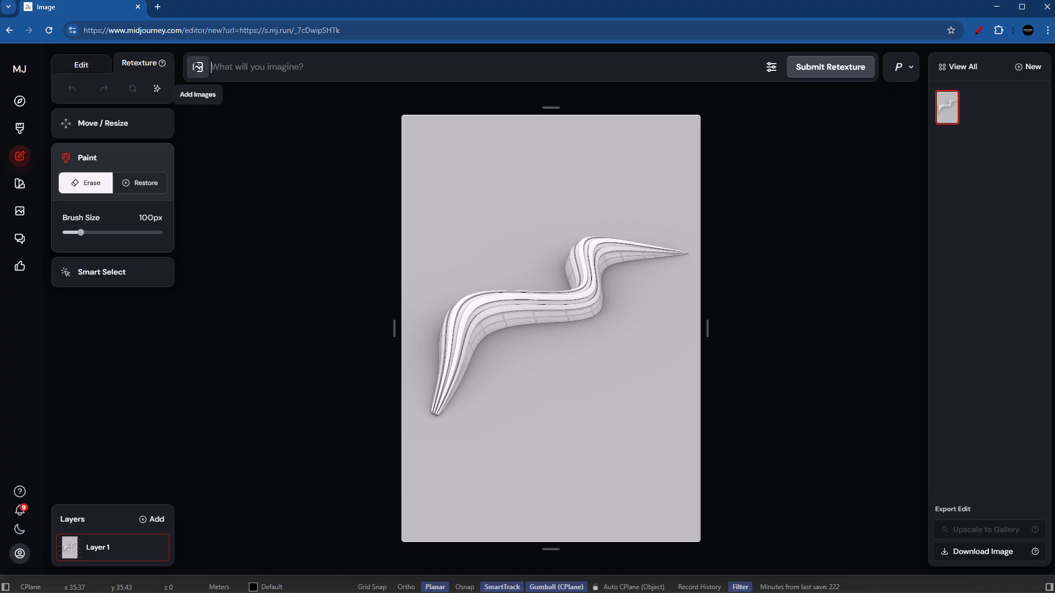
Add three adjacent spiral building images as style references for the retexture and remove all but the first
click(197, 67)
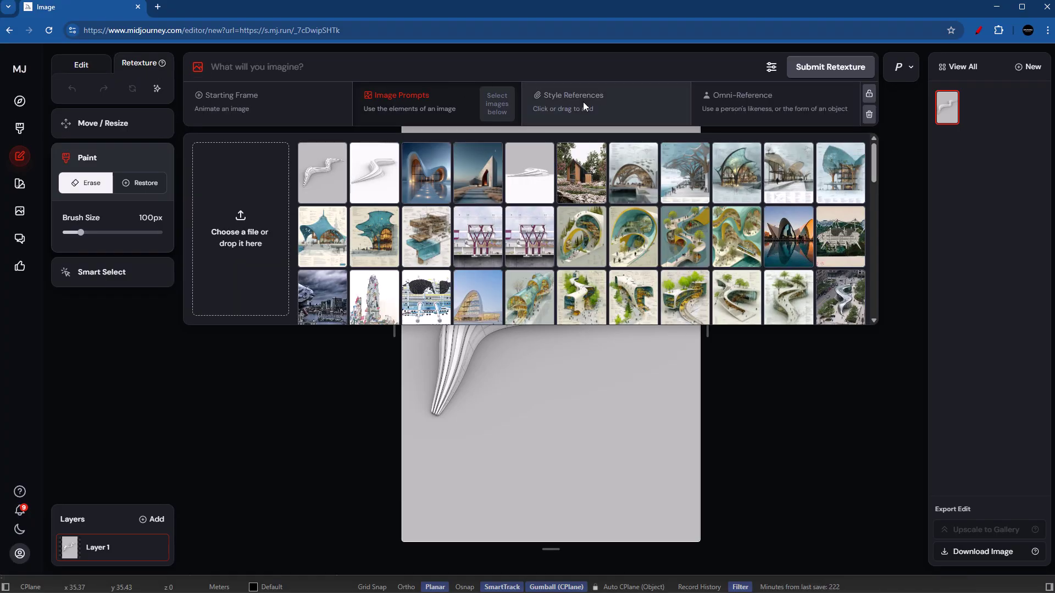
click(583, 101)
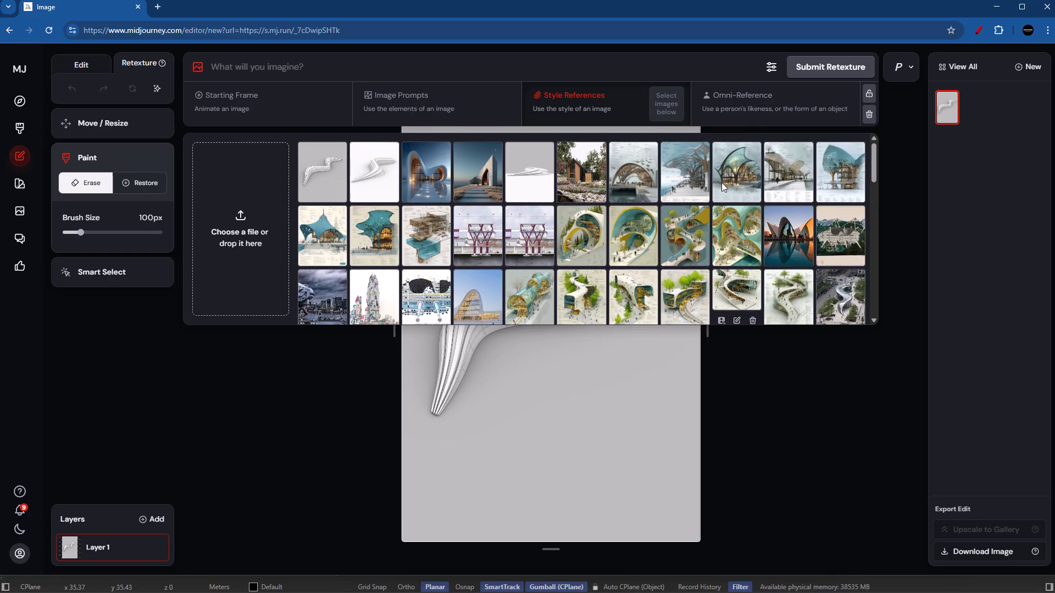
scroll(721, 183, down, 5)
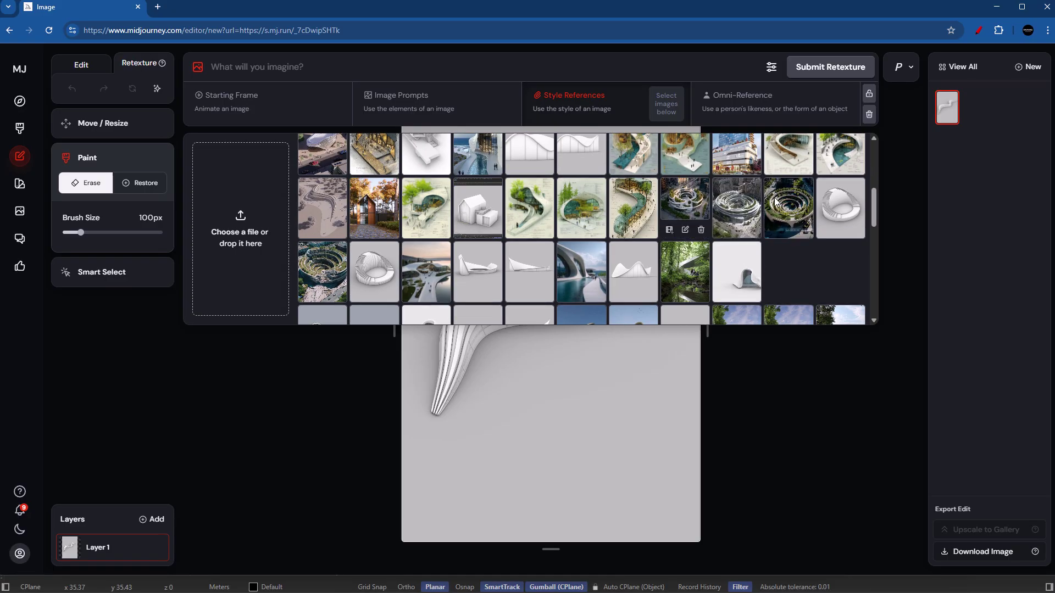
click(686, 207)
click(737, 203)
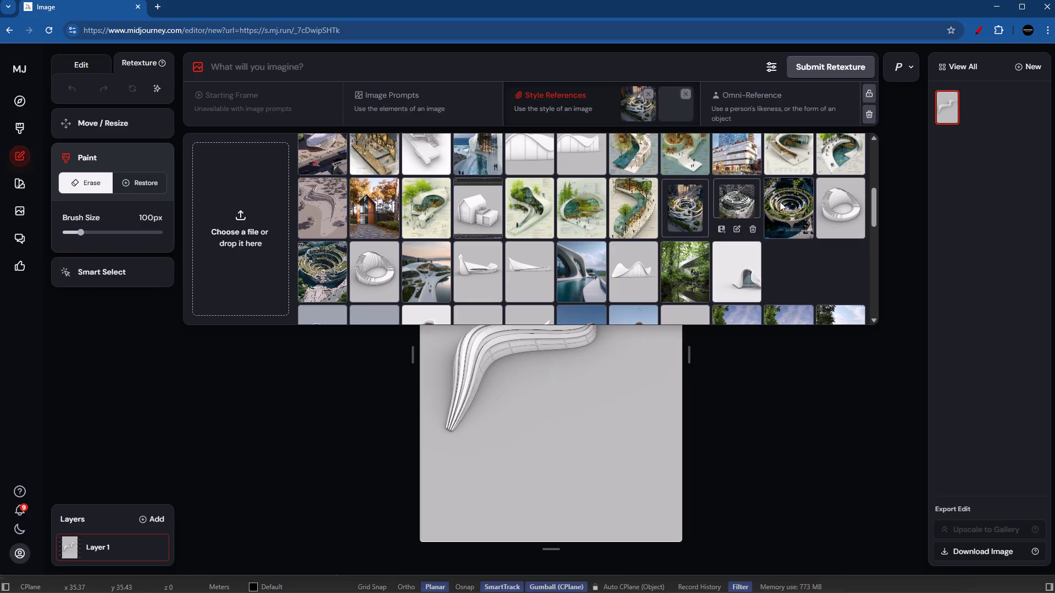
click(782, 206)
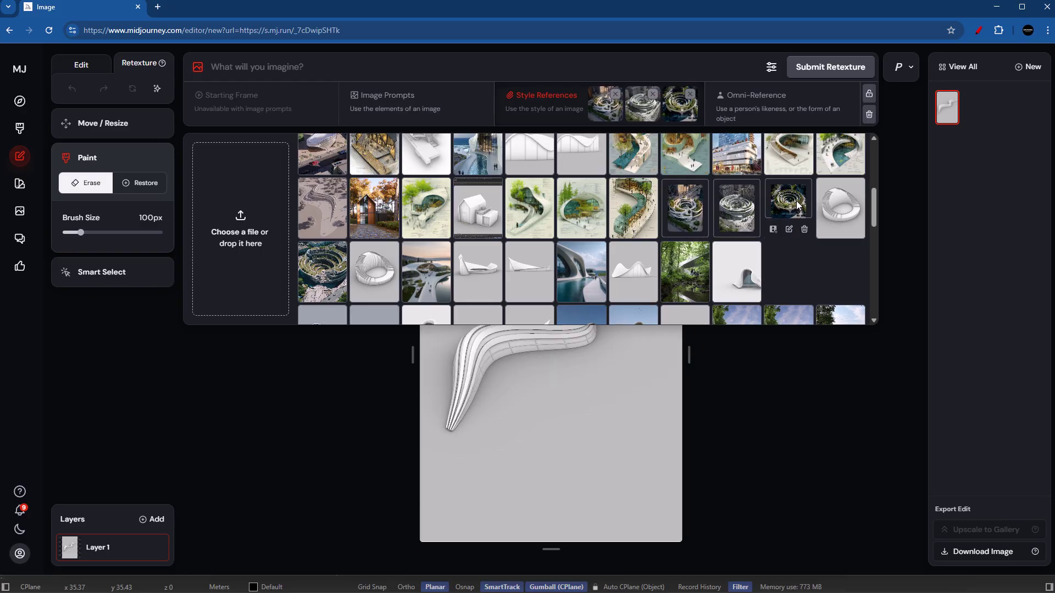
click(653, 94)
click(682, 94)
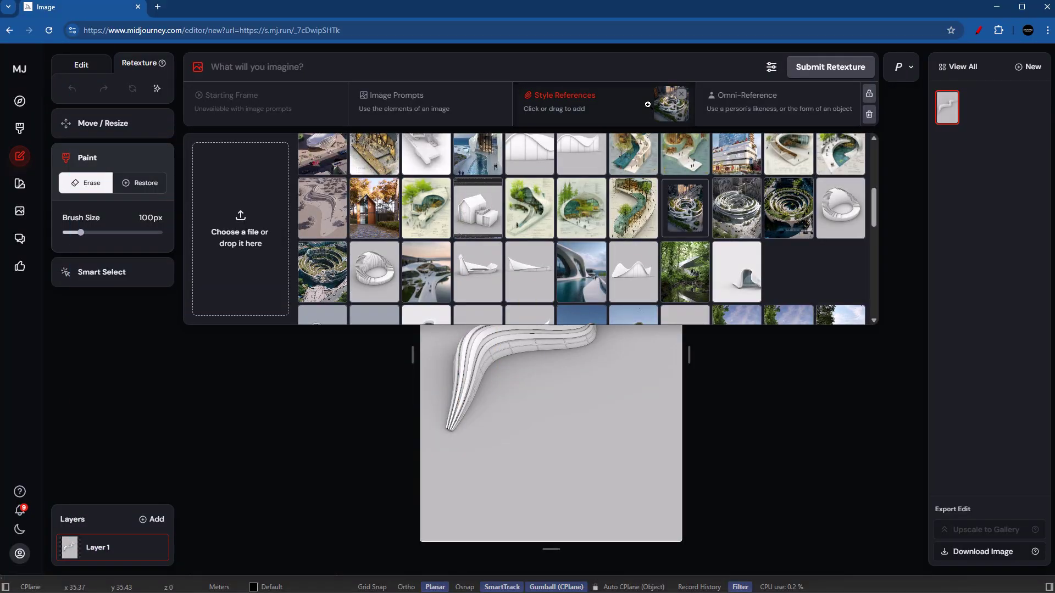
Enter the retexture prompt "curved architectural design, simple curves, white concrete with glass, semi aerial shot"
click(280, 68)
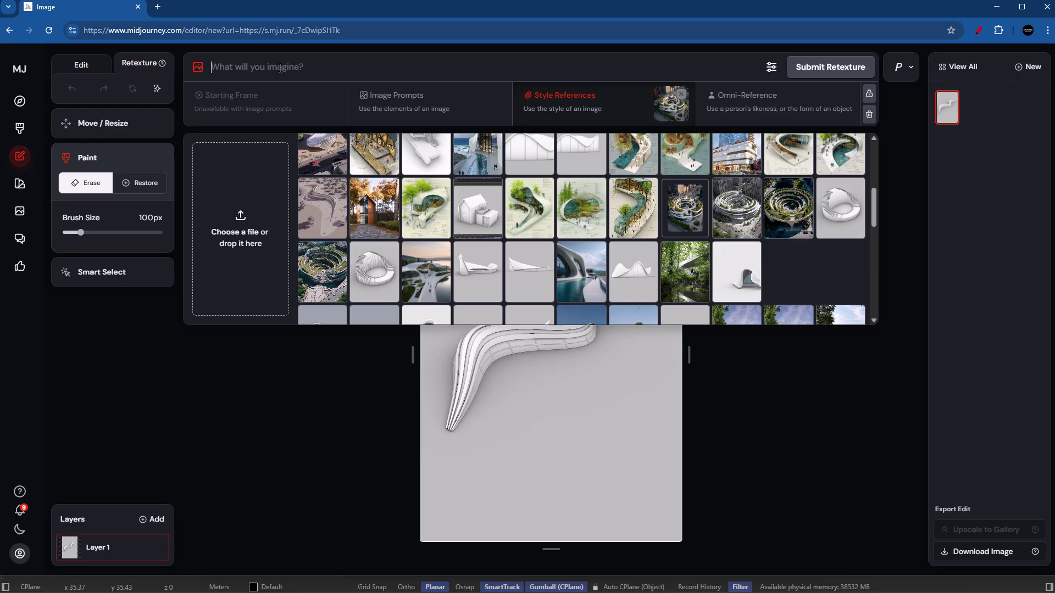
text(curved archite)
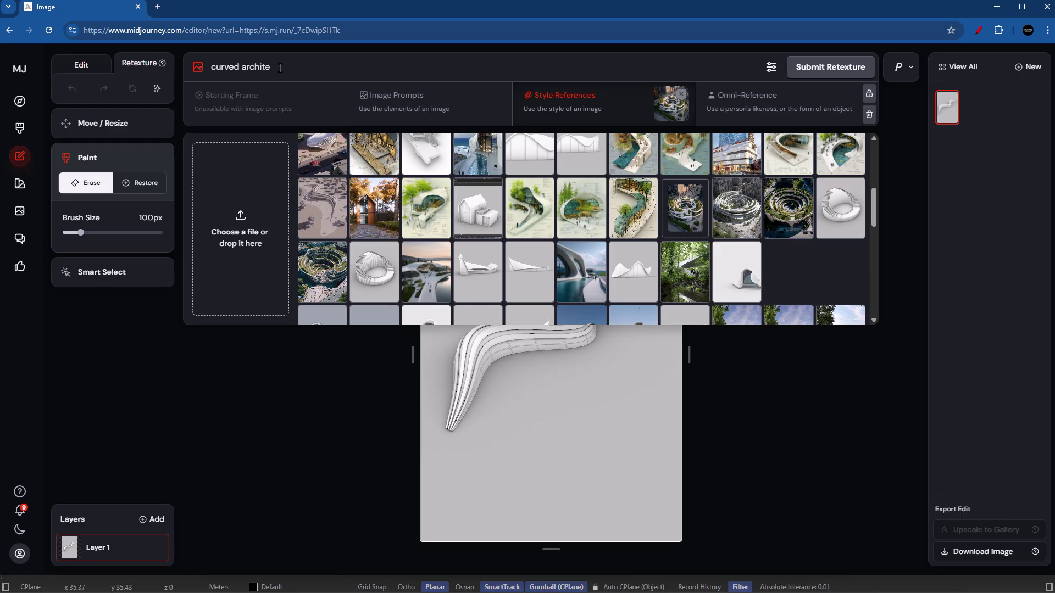
text(ctural design, simple)
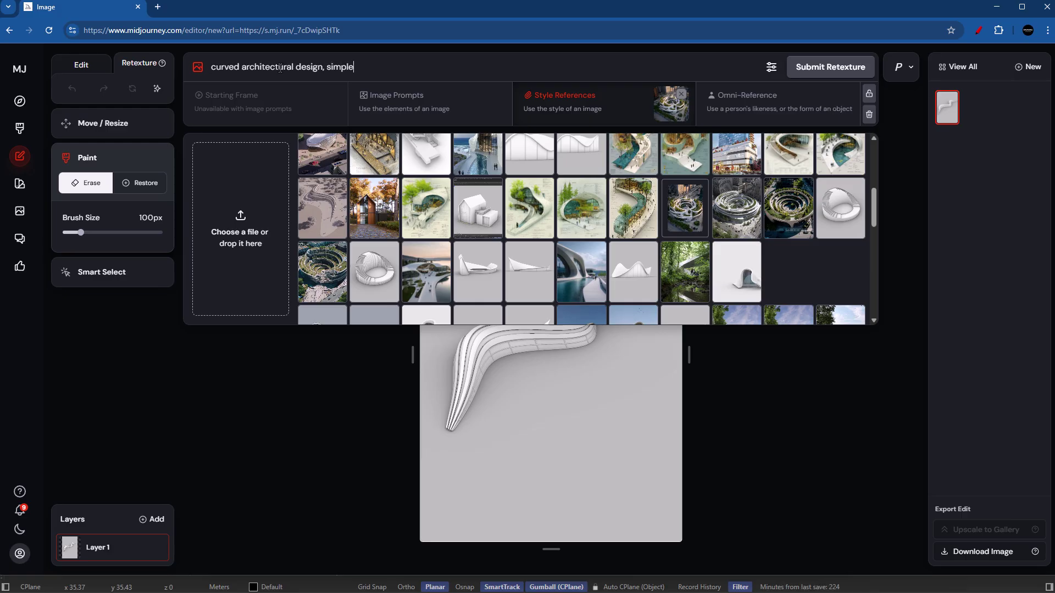
text( curves, white concrete wit)
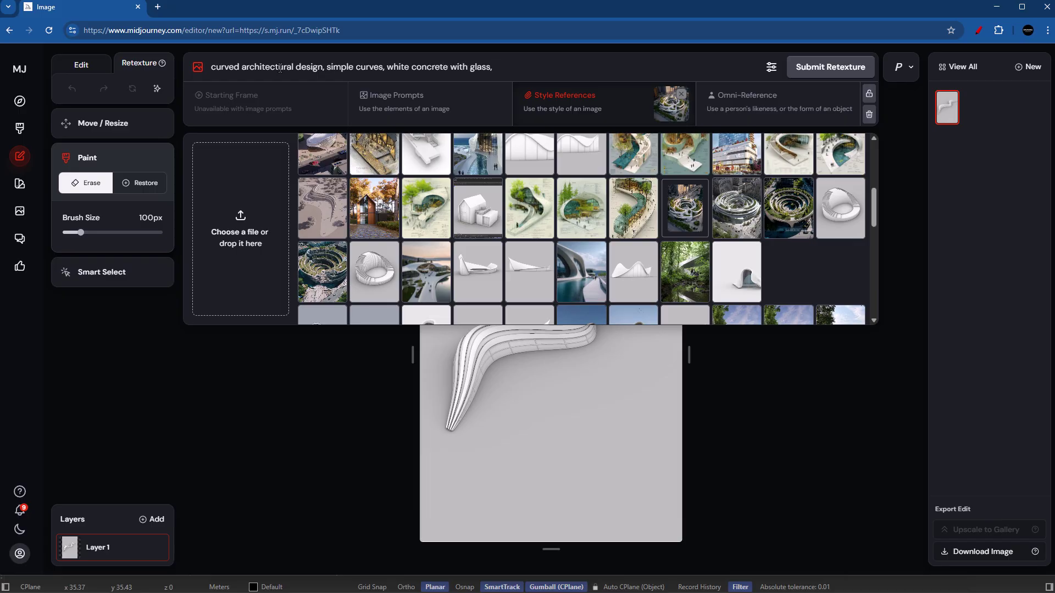
text(h glass, semi aerial shot)
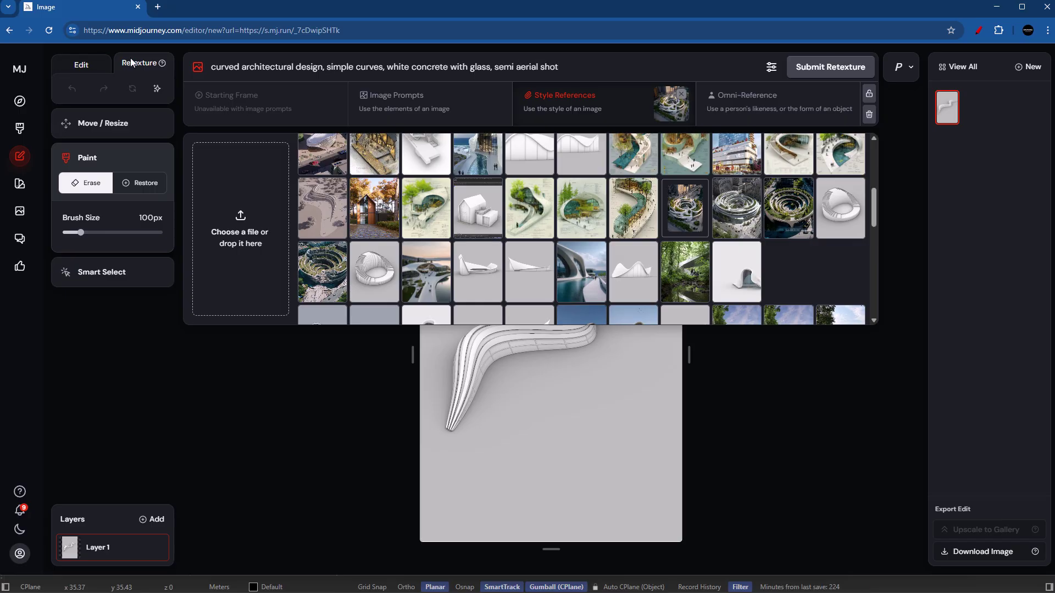
Check the stylization and model settings for the prompt and submit the retexture
click(772, 67)
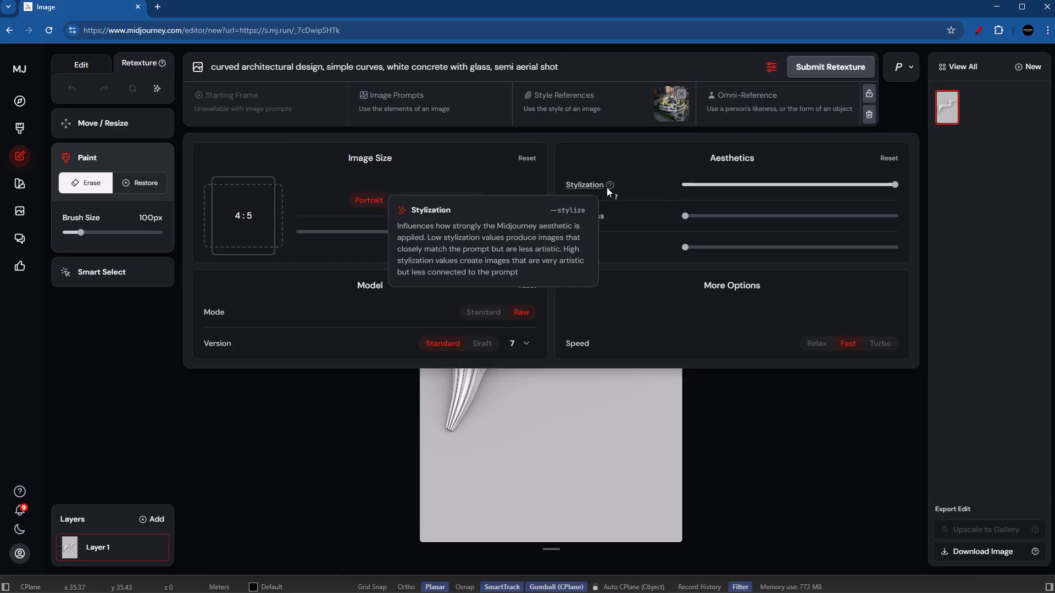
mouse_move(880, 191)
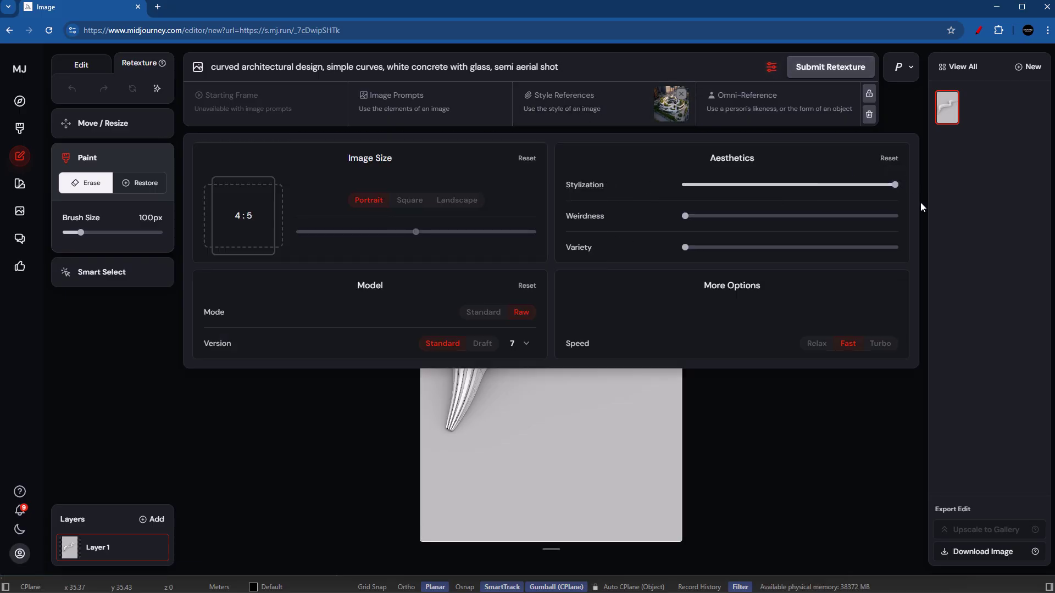
click(819, 67)
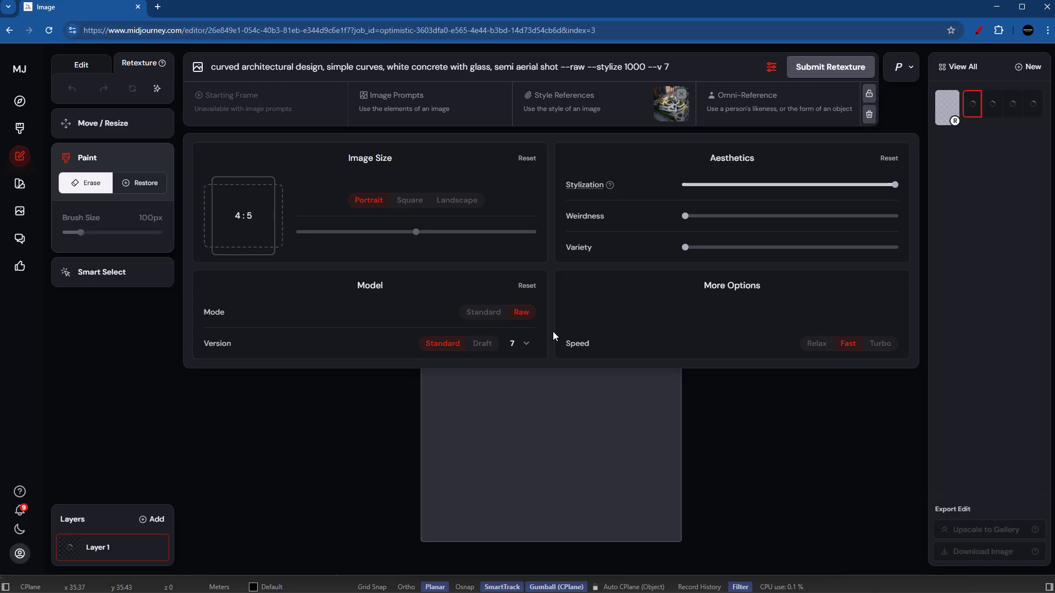
Compare the generated retexture variations of the canopy, ending on the third one
click(990, 102)
click(1011, 104)
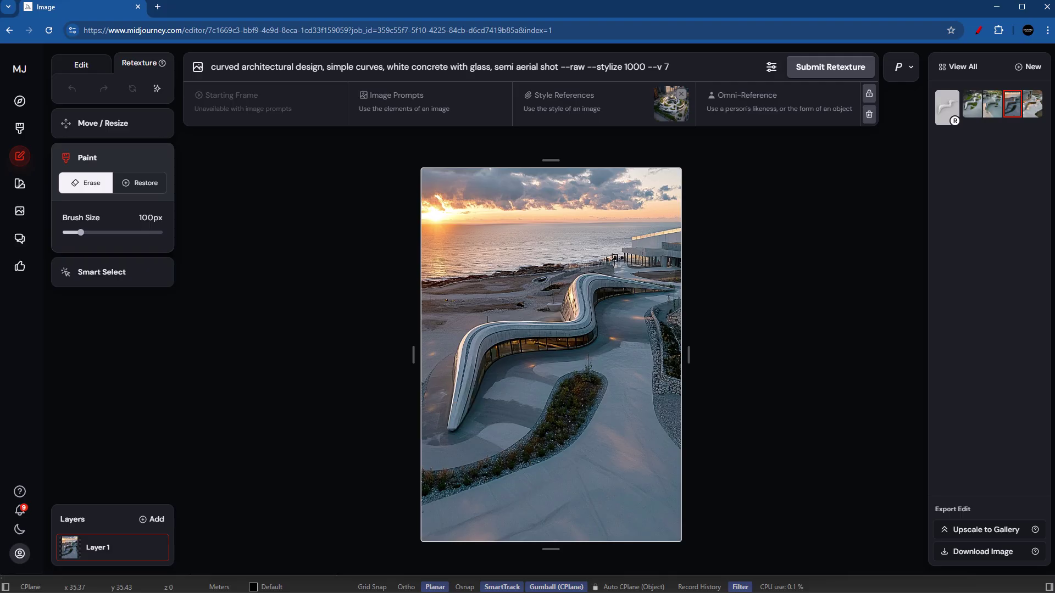
click(992, 104)
click(1017, 105)
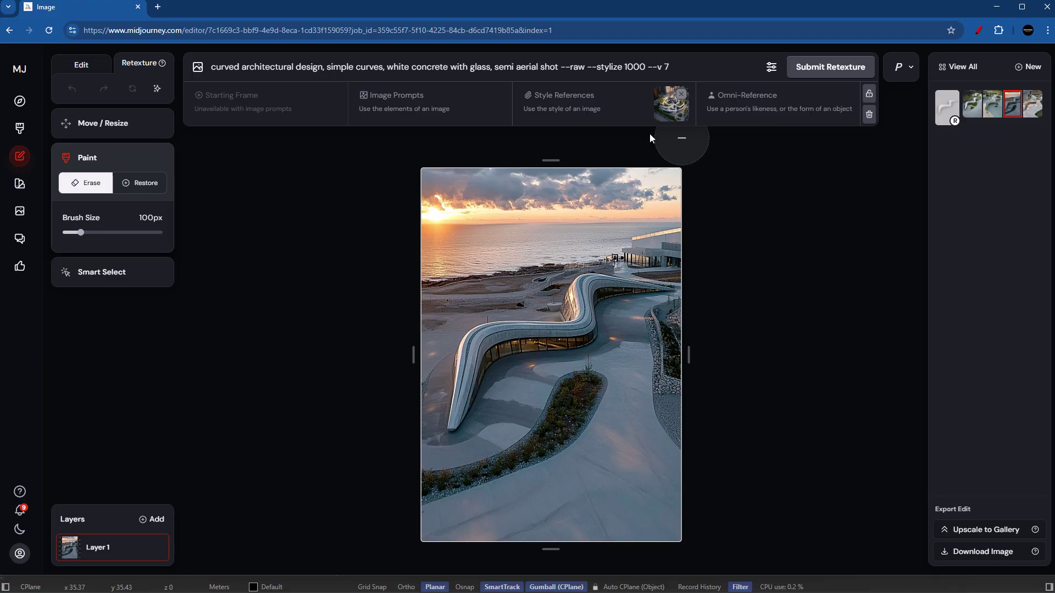
Replace the style reference with the dark aerial image of the circular terraced building and submit the retexture again
click(637, 96)
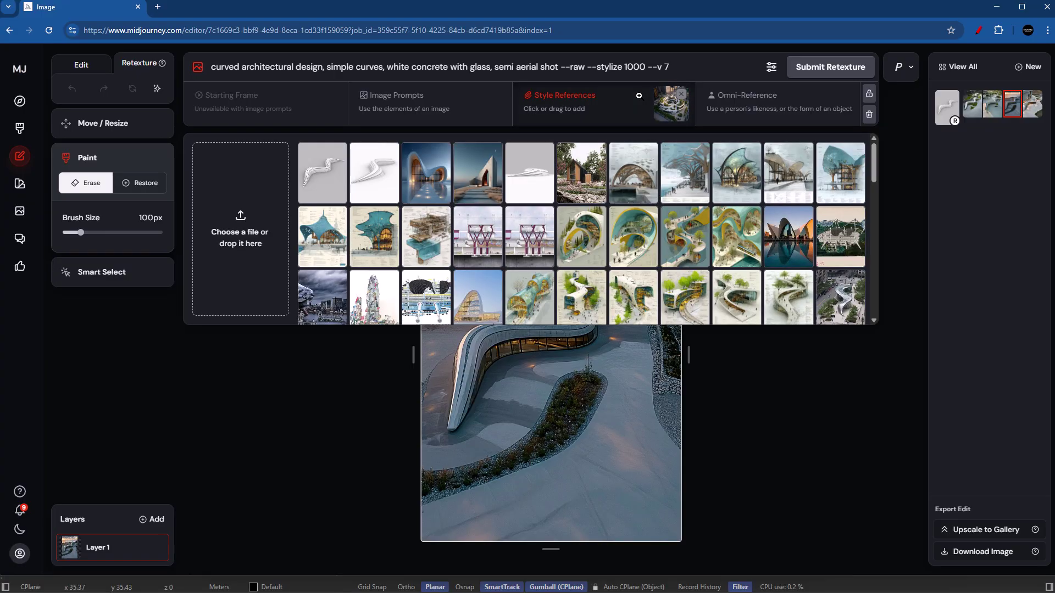
scroll(690, 179, down, 3)
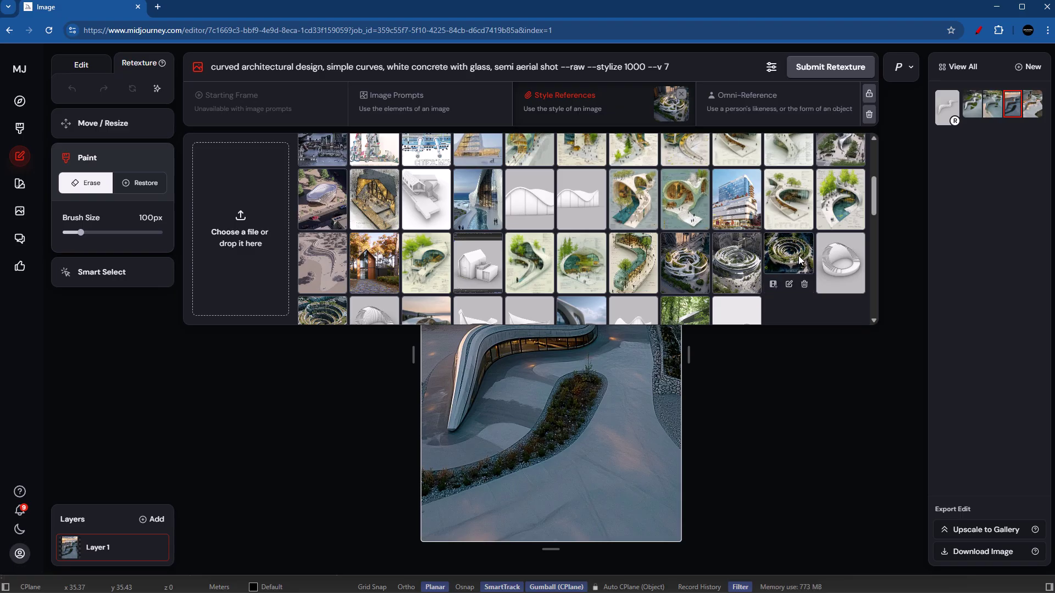
click(801, 262)
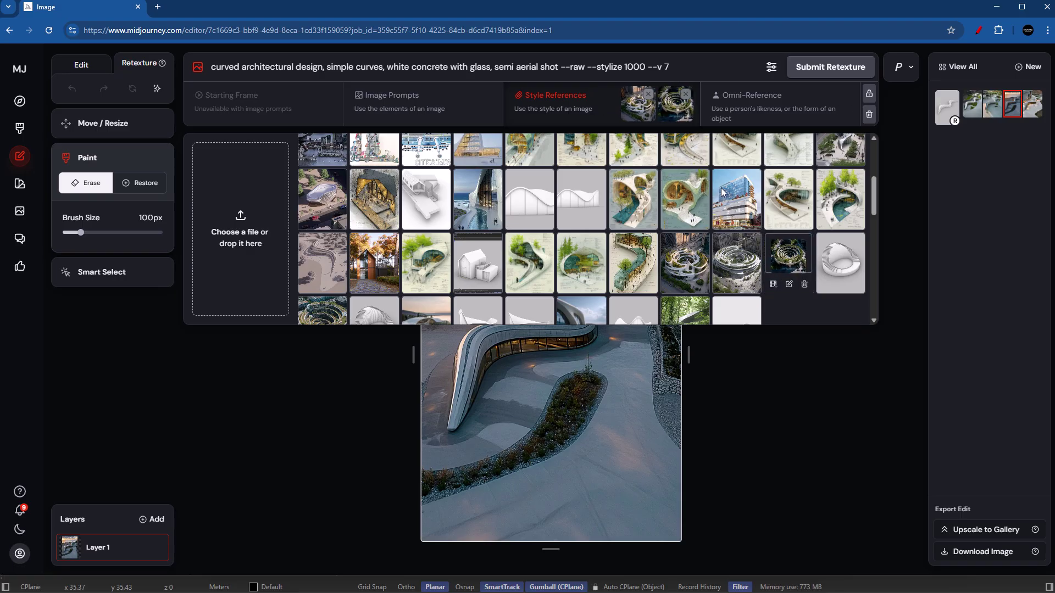
click(649, 96)
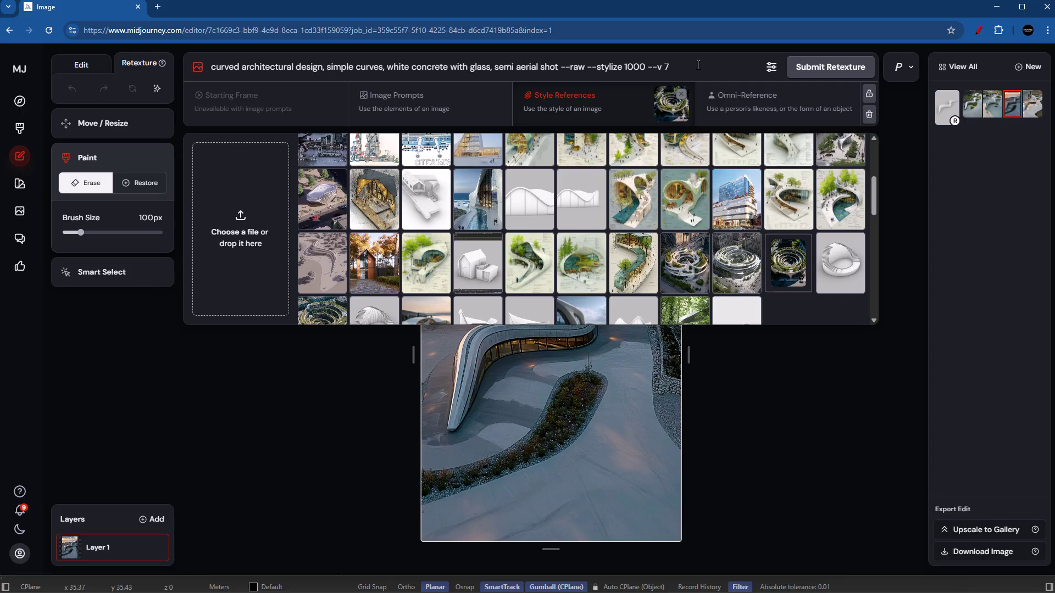
click(830, 66)
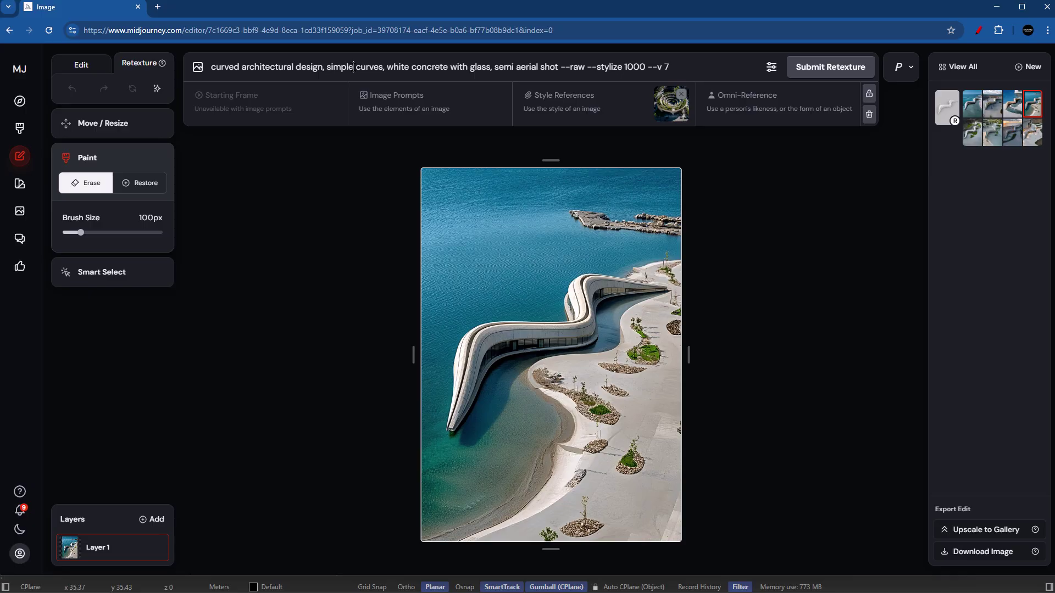
Remove "simple curves," from the retexture prompt
click(327, 71)
mouse_move(353, 66)
mouse_down()
mouse_move(327, 68)
mouse_move(360, 69)
mouse_up()
click(337, 69)
double_click(354, 67)
key(BackSpace)
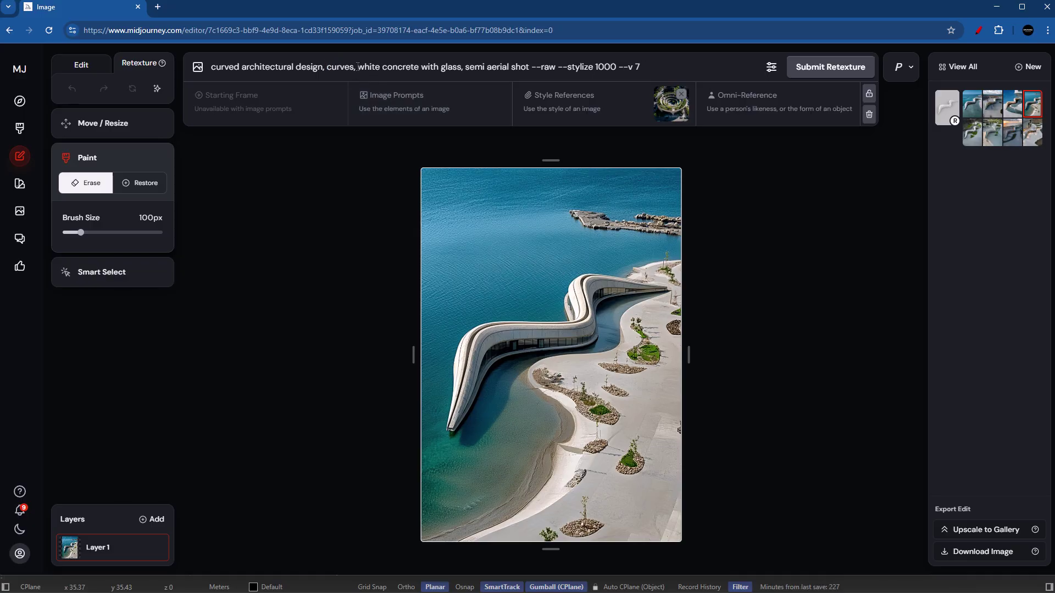
double_click(334, 67)
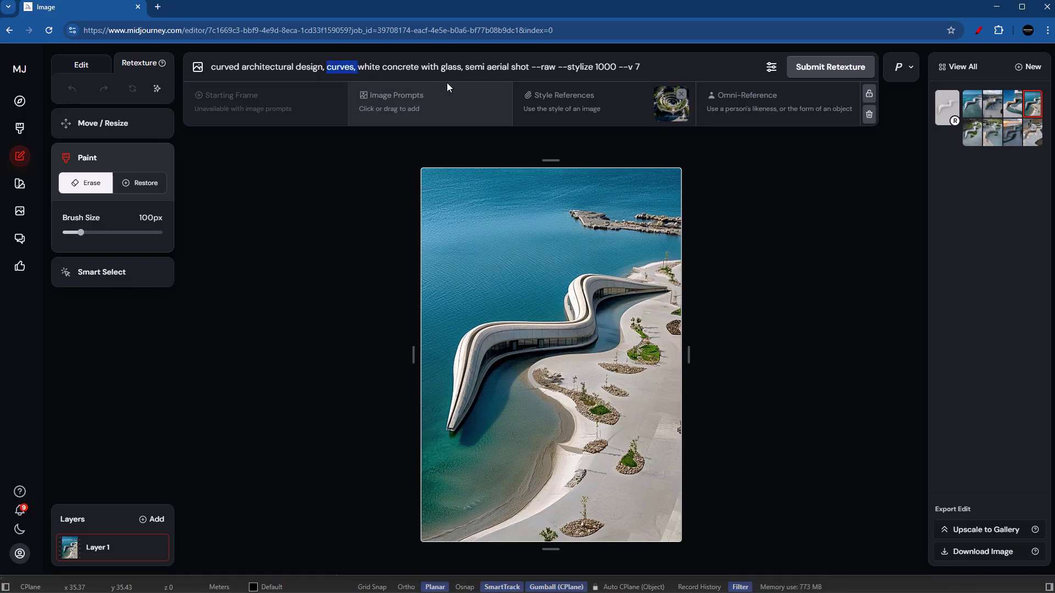
key(BackSpace)
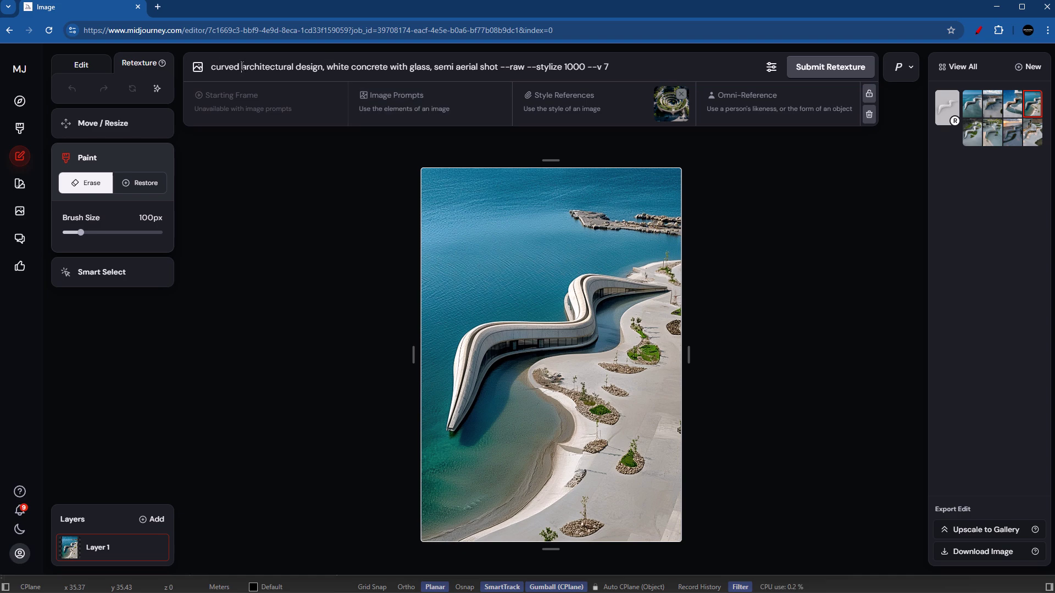
Add "fluid" before "architectural", replace "with" by "and", append ", archdaily photograph" after "semi aerial shot", and submit the retexture
text(fluid)
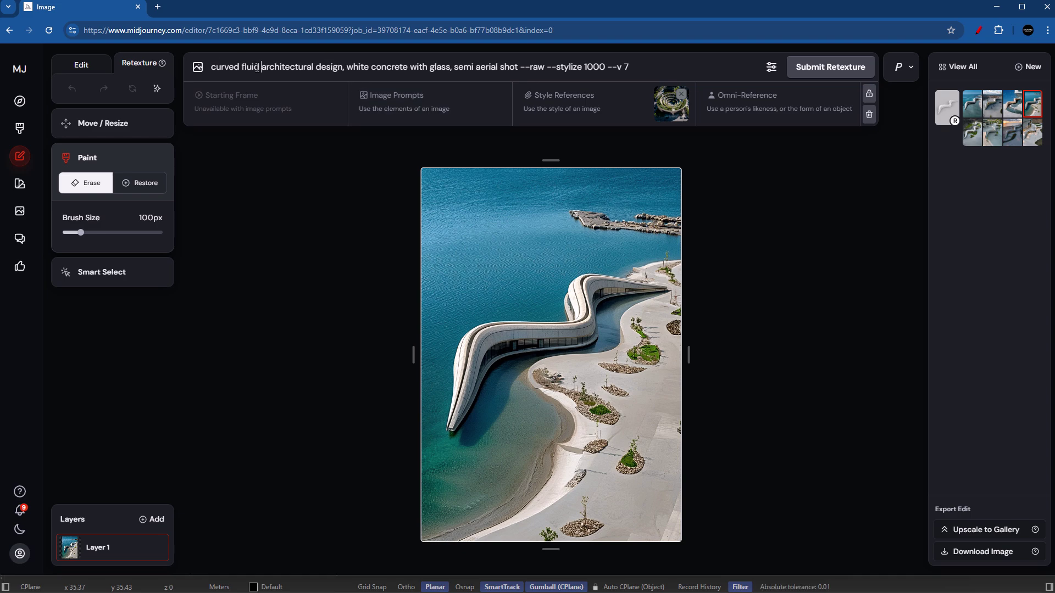
double_click(416, 66)
text(and)
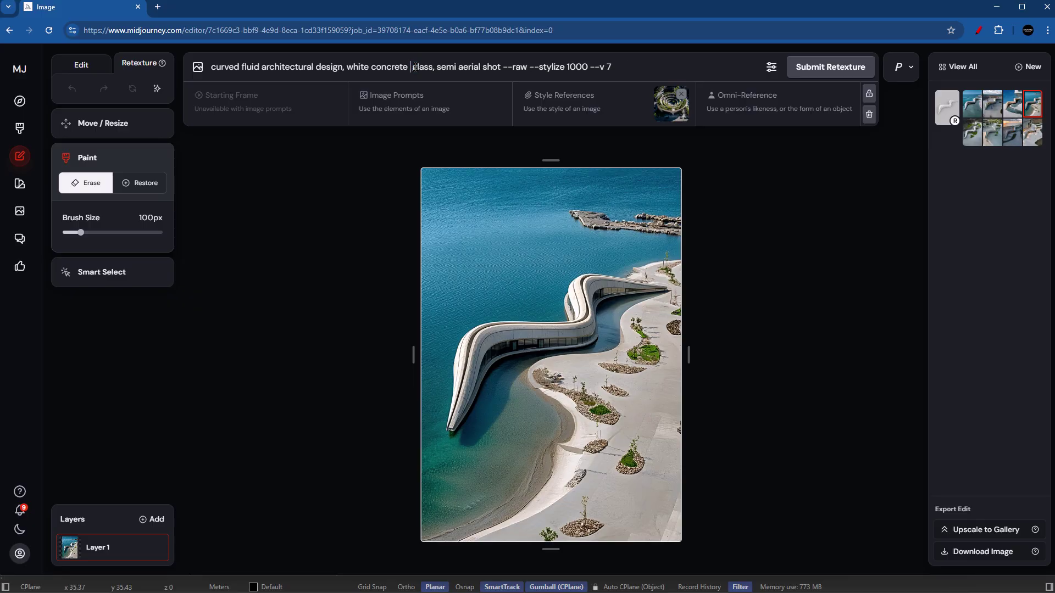
click(522, 81)
text(, archdaily photograph)
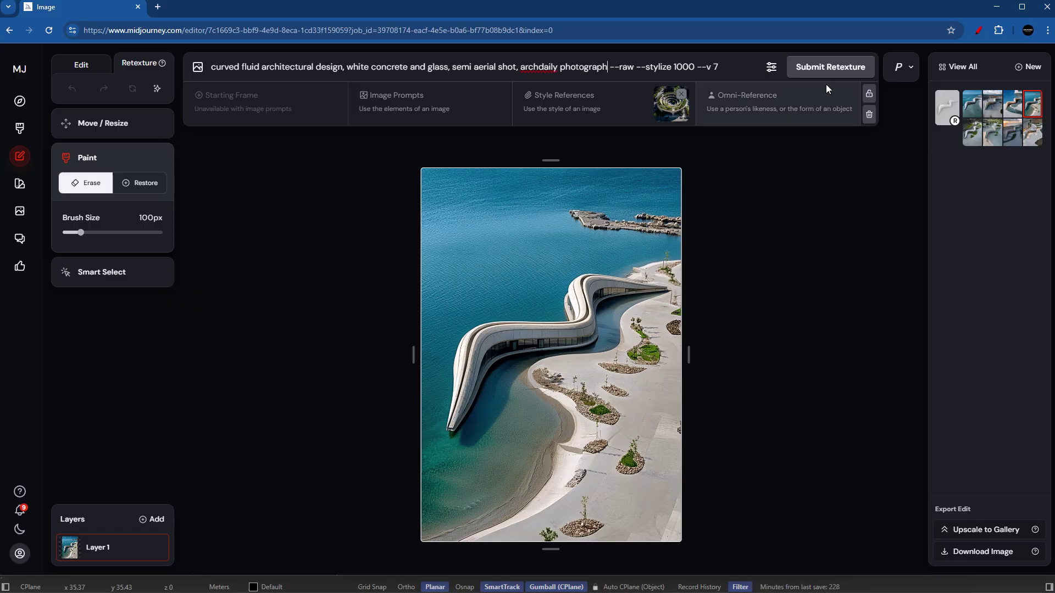
click(832, 68)
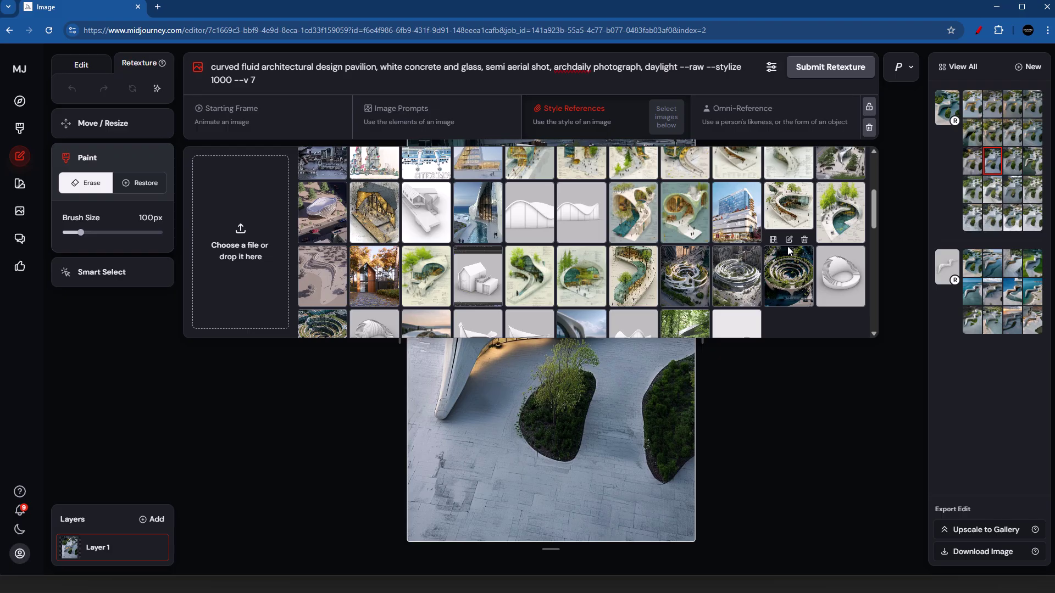
Add the grey aerial image of winding white walkways as the style reference, submit the retexture, and close the image picker
scroll(687, 324, up, 1)
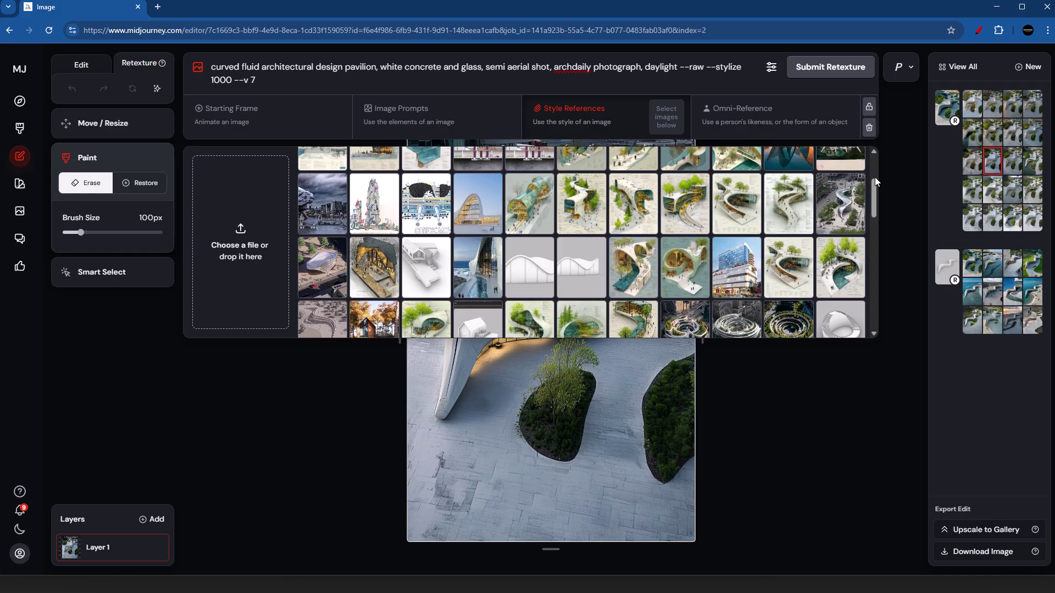
click(841, 199)
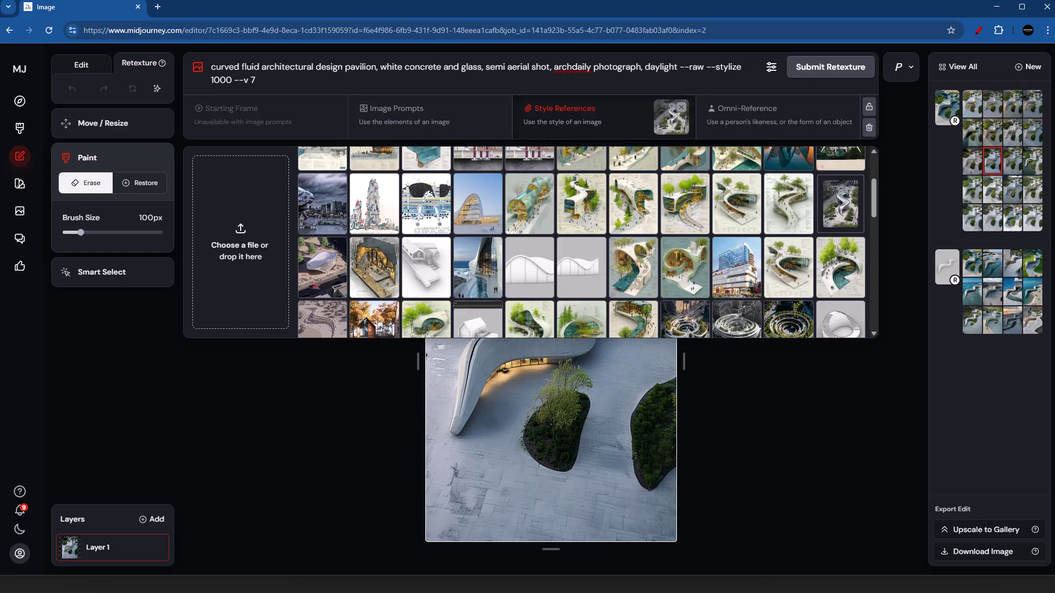
click(828, 68)
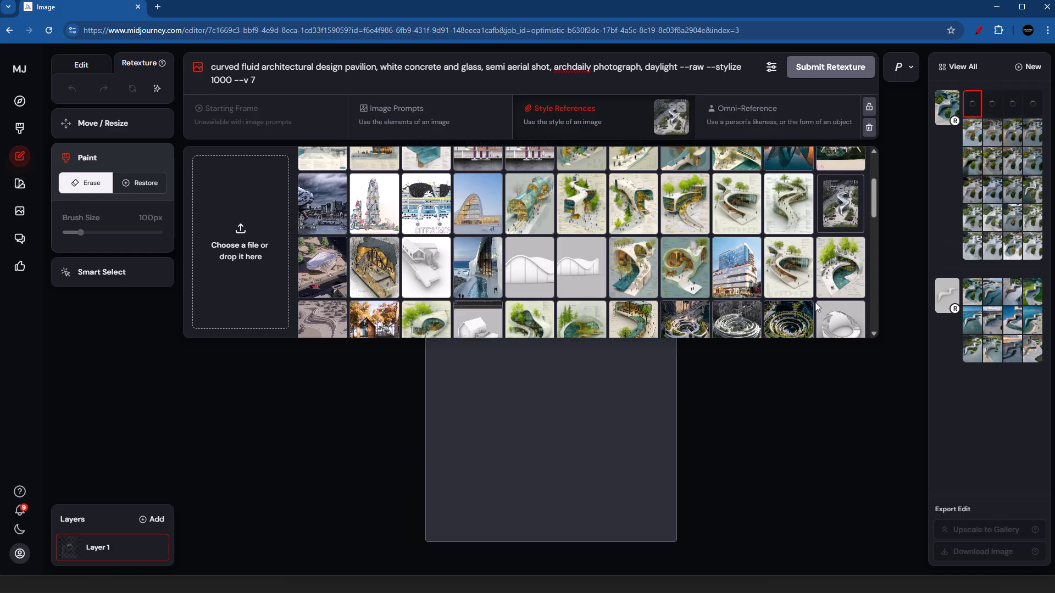
click(822, 404)
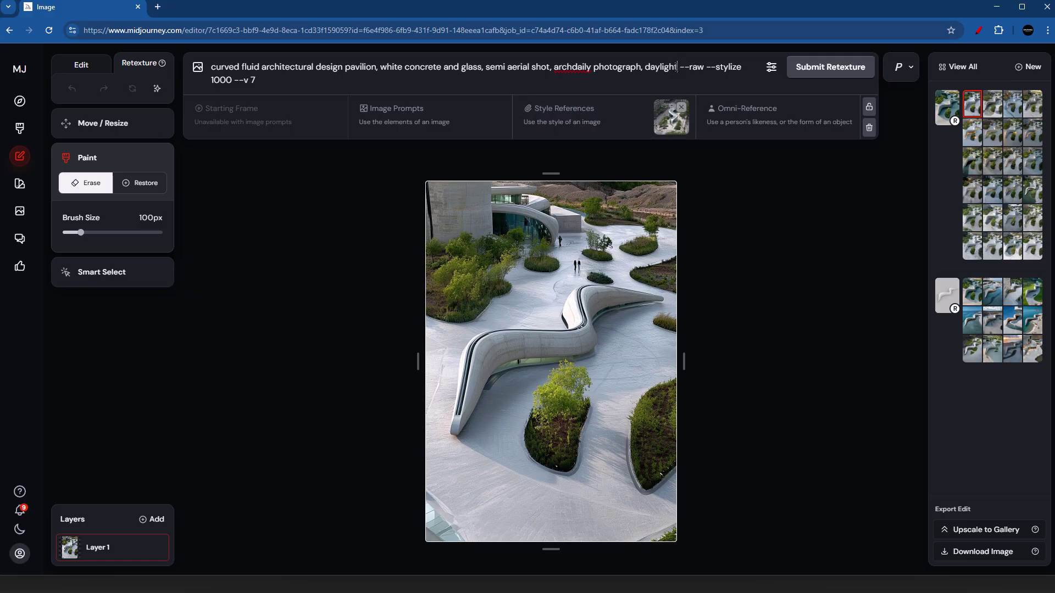
Shorten the retexture prompt to "curved fluid architectural design pavilion" and submit it, first at stylize 1000, then with stylize reduced to 100
drag(677, 67, 371, 71)
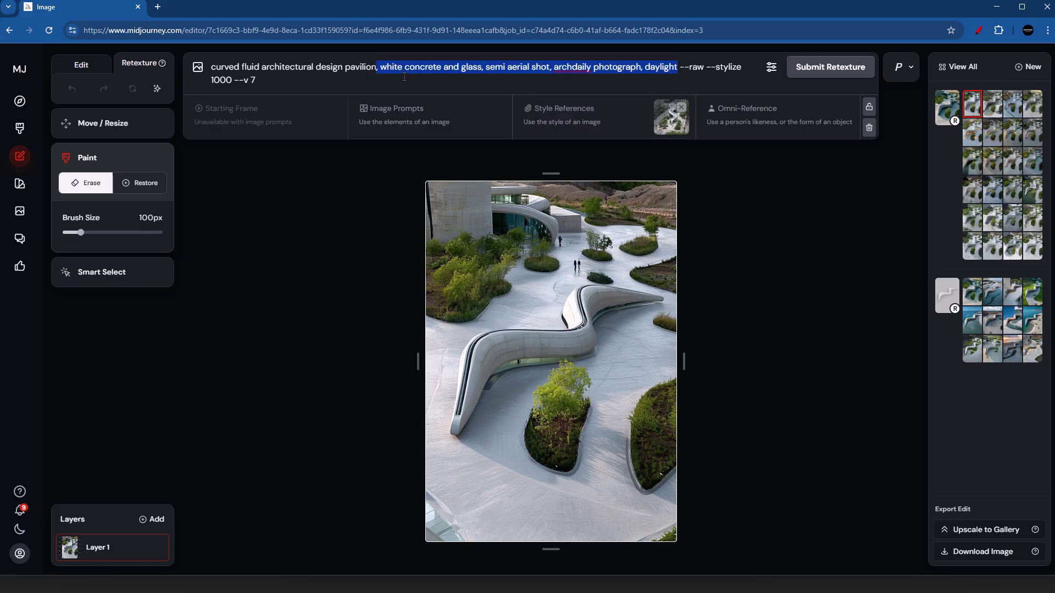
key(BackSpace)
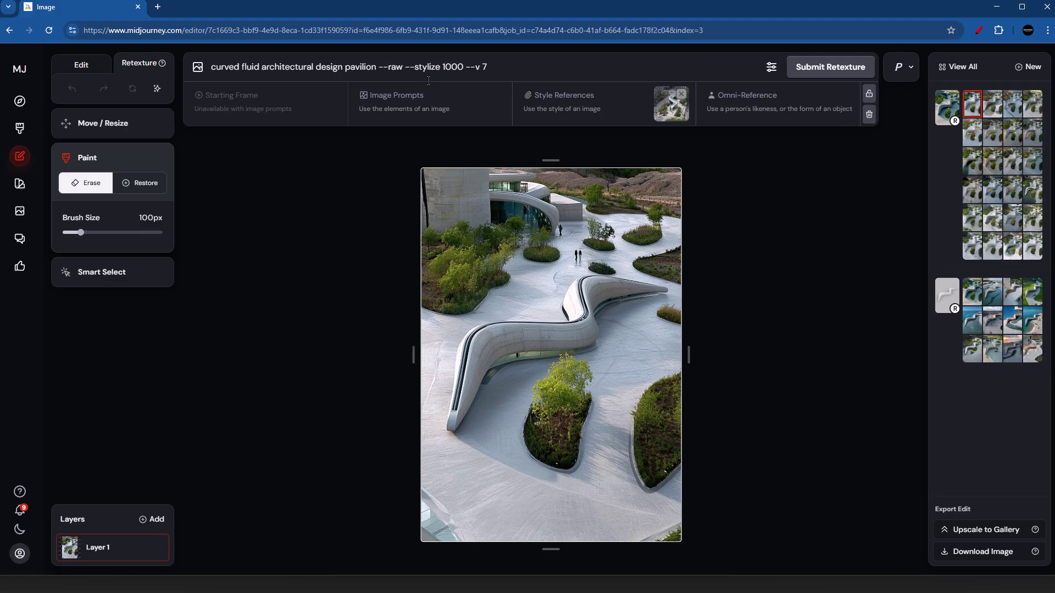
key(Return)
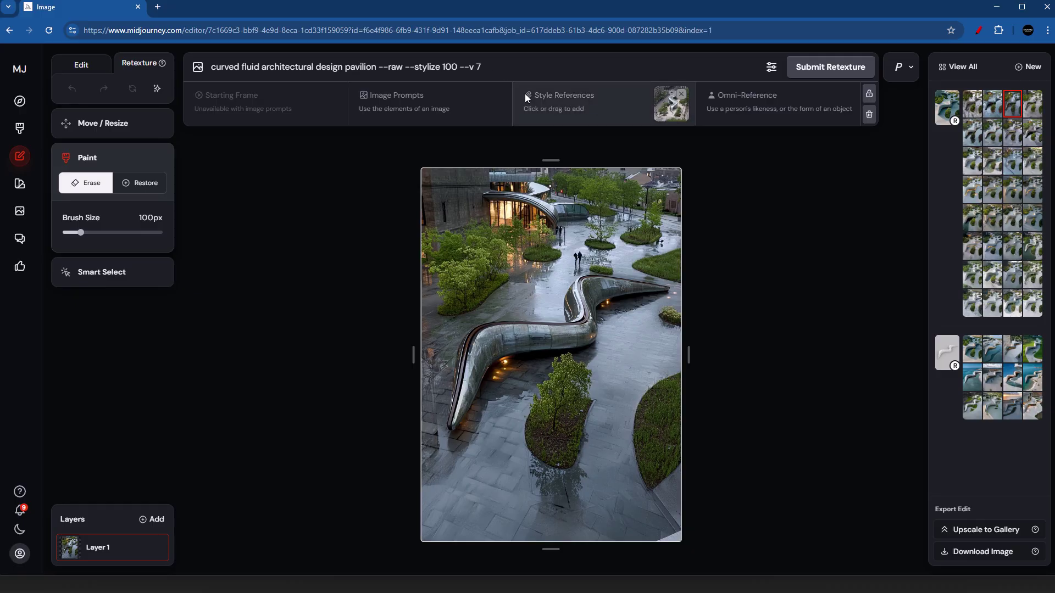
click(803, 67)
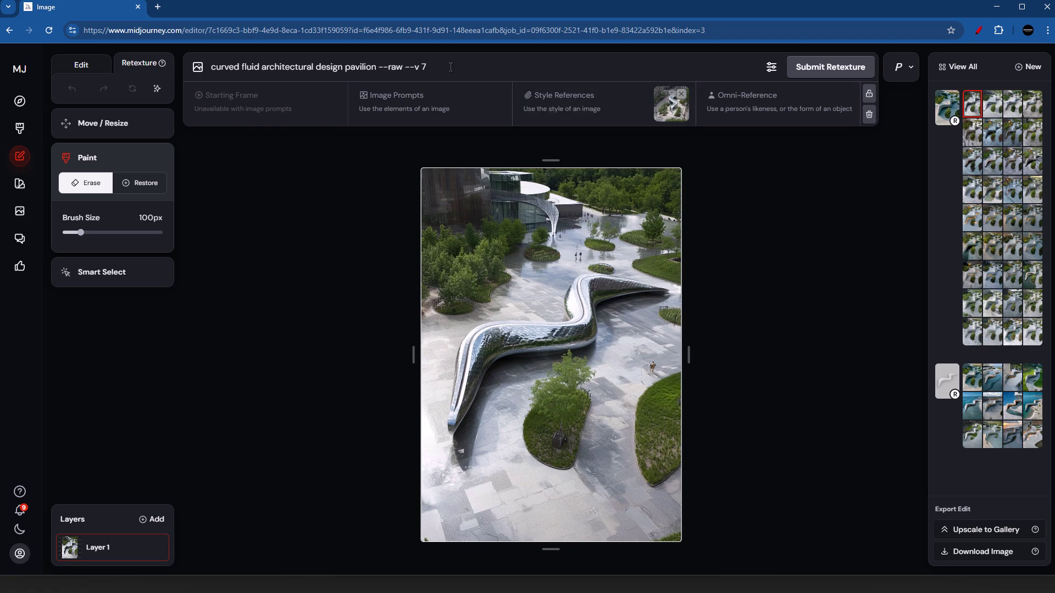
Compare the latest retexture variations of the metallic curved pavilion one by one
click(992, 107)
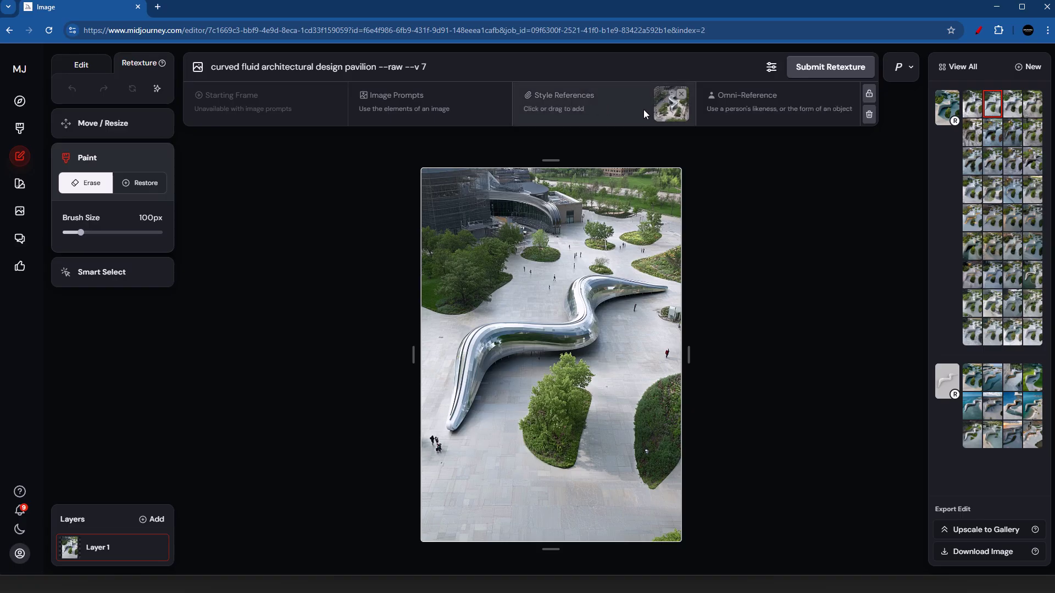
click(1034, 107)
click(1007, 112)
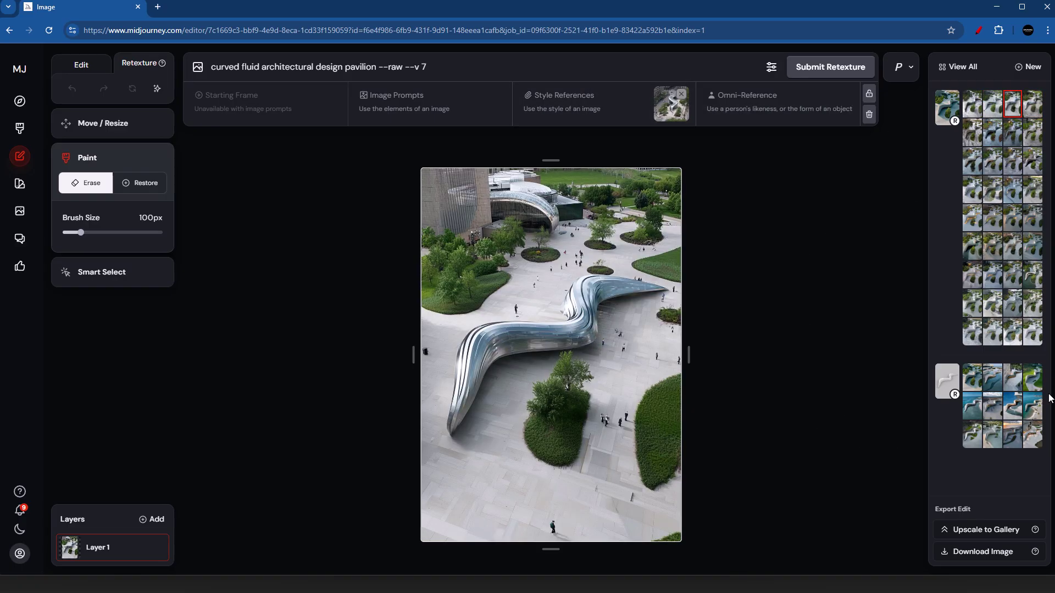
Select the sunset seaside rendering of the curved building, upscale it to the gallery, and open the upscaled image
click(1014, 439)
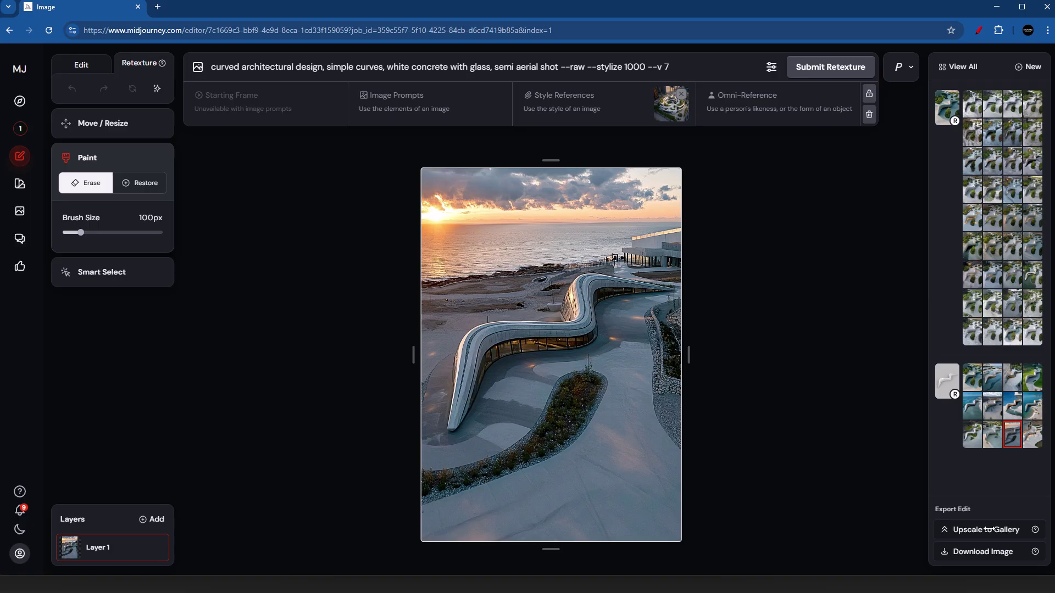
click(27, 129)
click(480, 235)
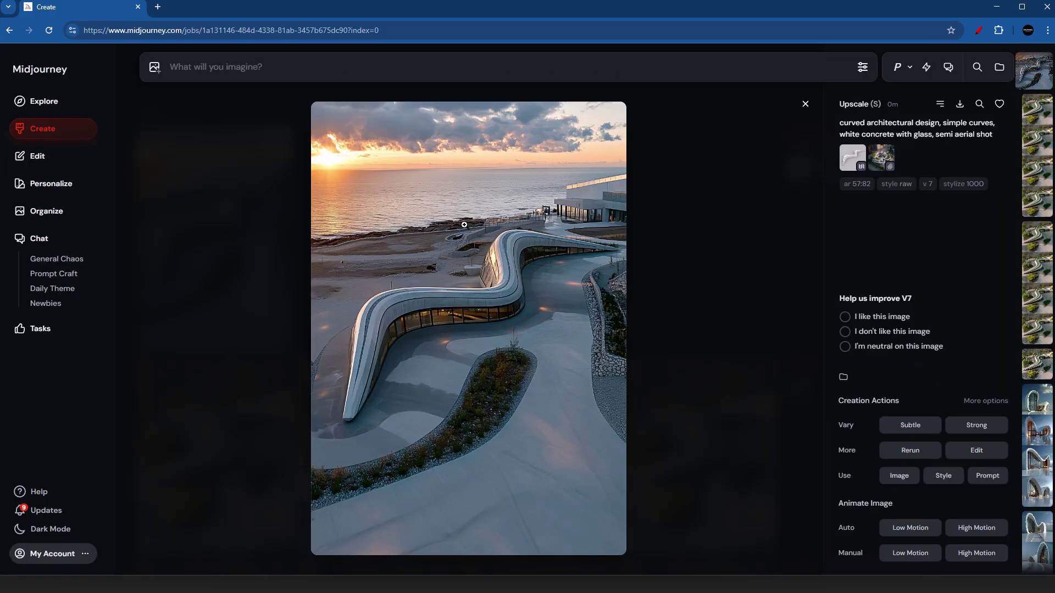
Animate the upscaled sunset image with manual low motion, replacing its prompt with "camera orbits around the curved arhietcture", and submit the video
right_click(465, 226)
mouse_move(510, 347)
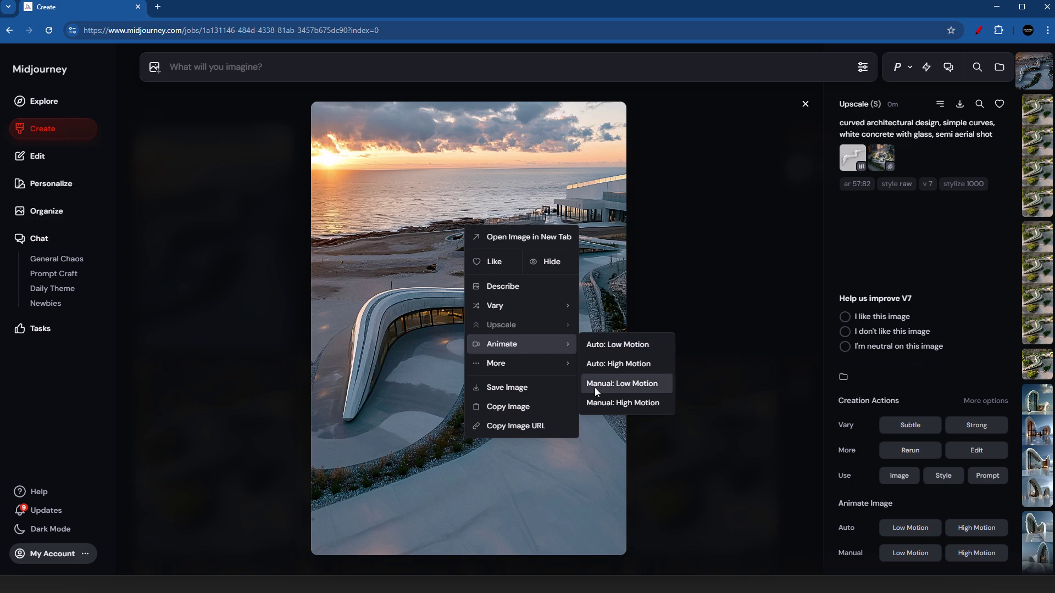
click(649, 383)
drag(538, 68, 215, 70)
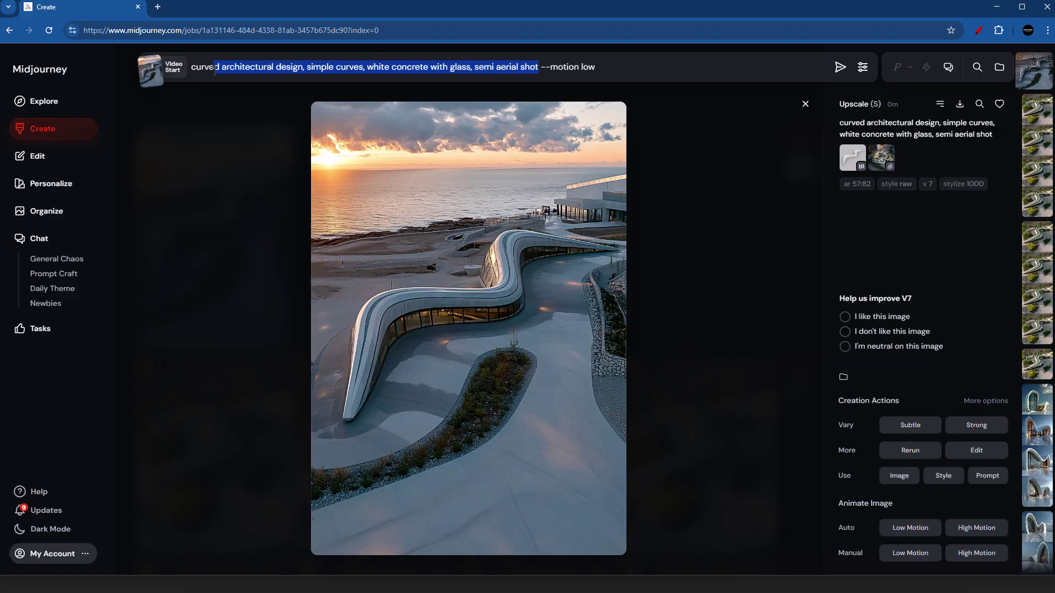
key(BackSpace)
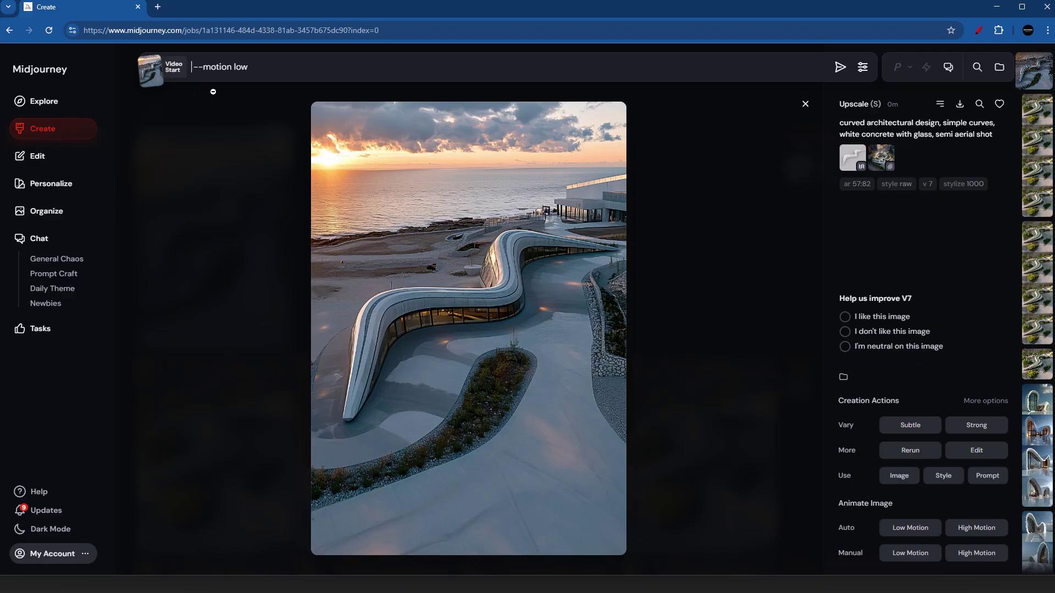
text(cam era or )
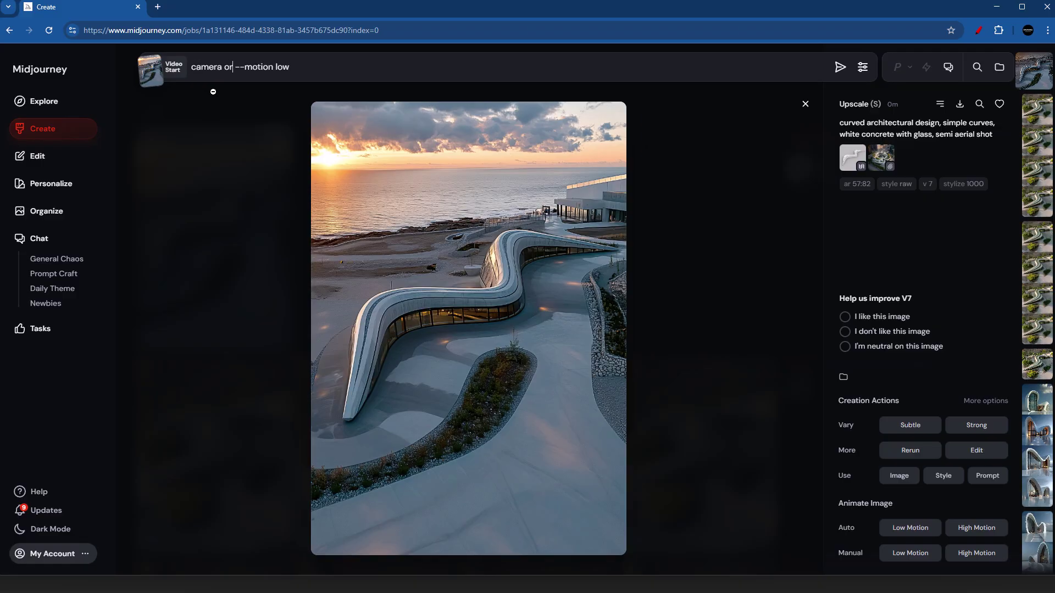
text(bita around the)
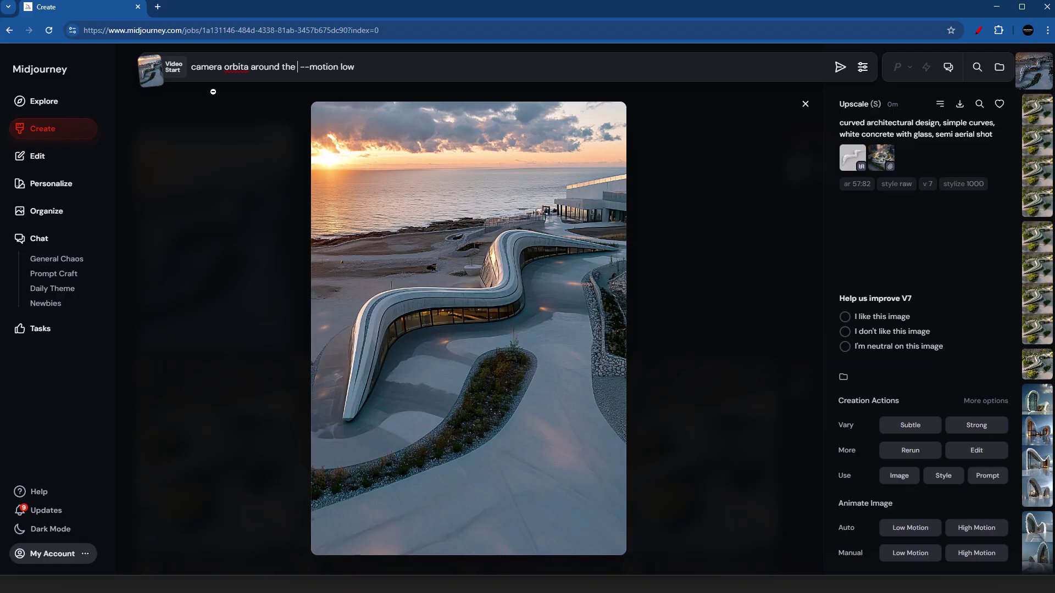
text( curved arhietcture)
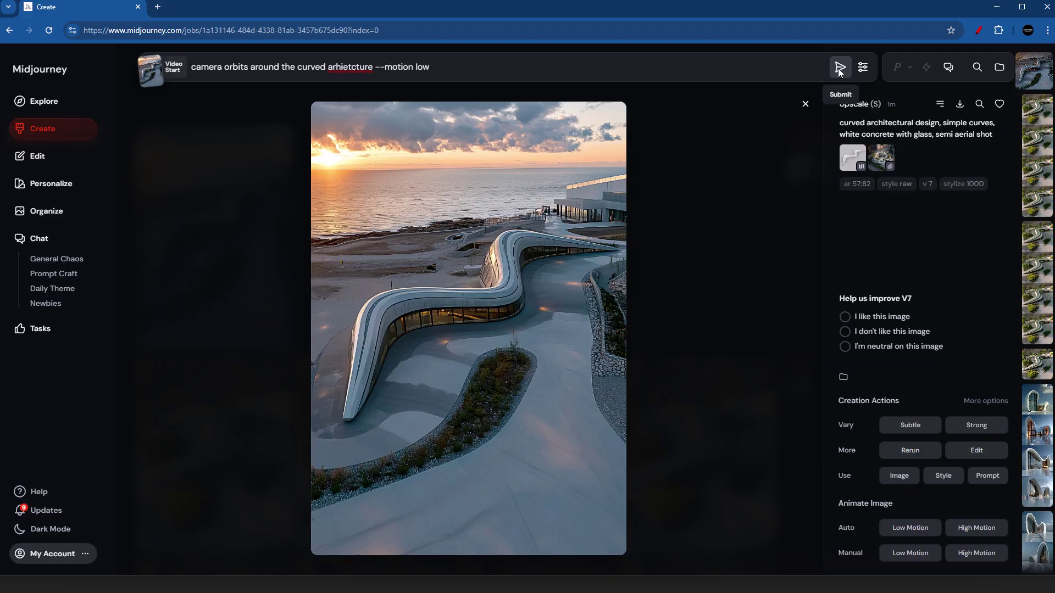
click(839, 67)
Reuse the submitted video's prompt text and correct its spelling to "camera orbits around the curved architecture"
click(59, 134)
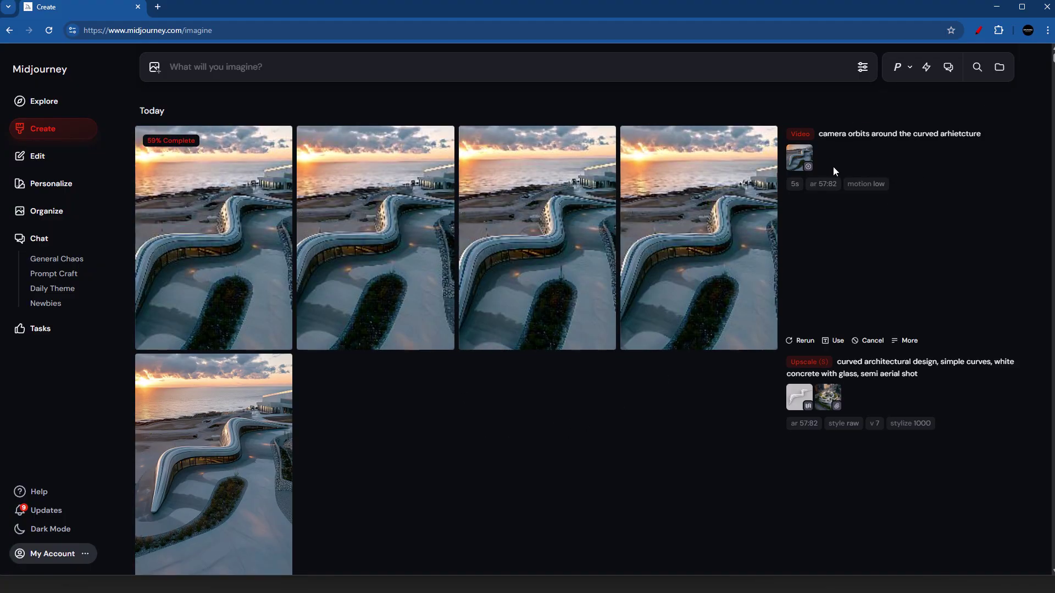
click(957, 132)
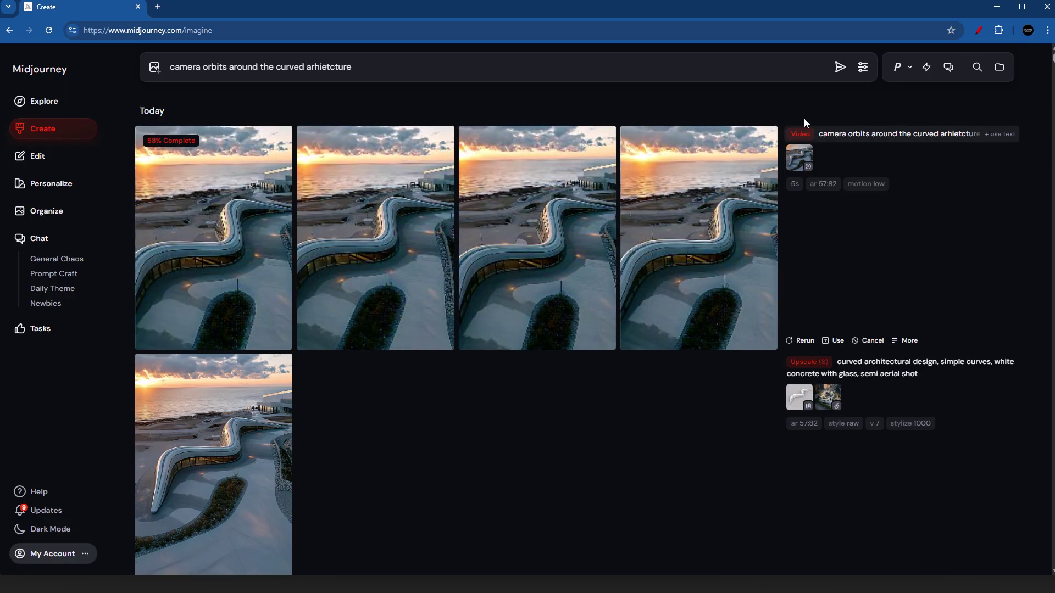
key(BackSpace)
key(BackSpace)
key(BackSpace)
key(BackSpace)
key(BackSpace)
key(BackSpace)
key(BackSpace)
key(BackSpace)
key(BackSpace)
text(chitecture)
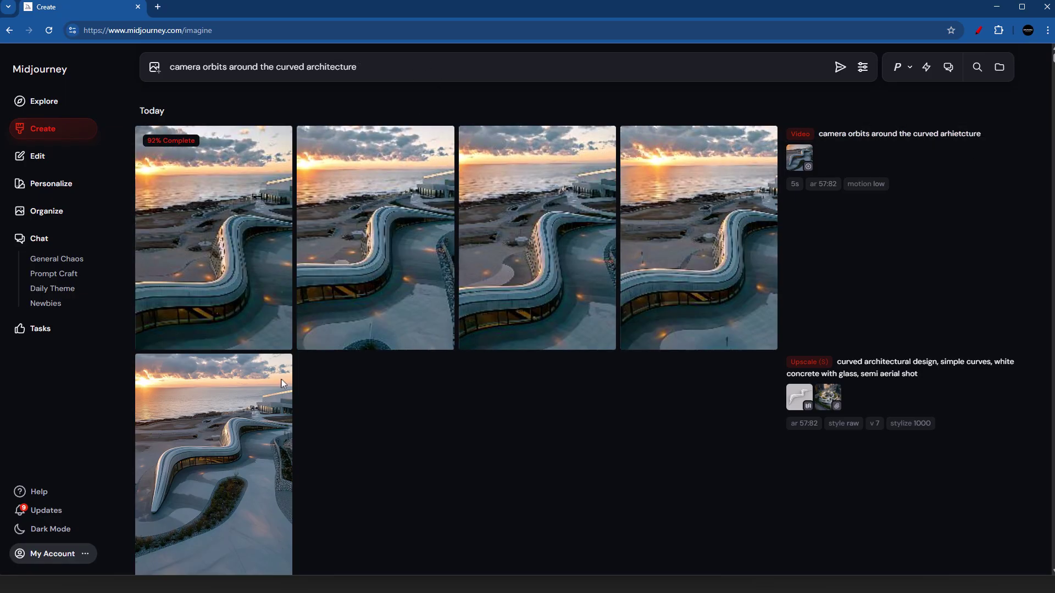
Play through the first batch of orbit videos and compare them with the upscaled still image
click(196, 246)
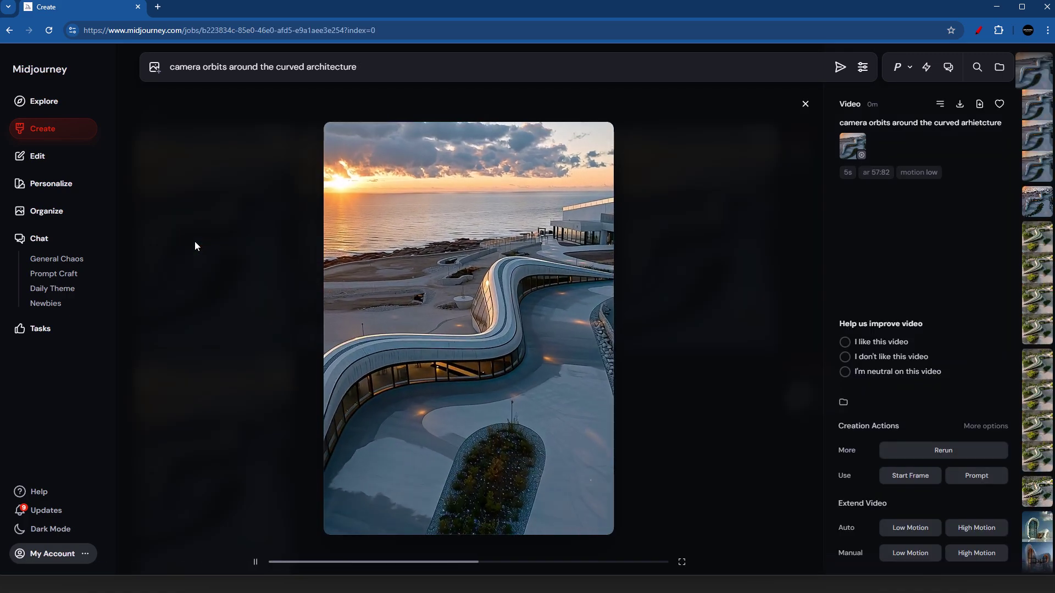
key(Right)
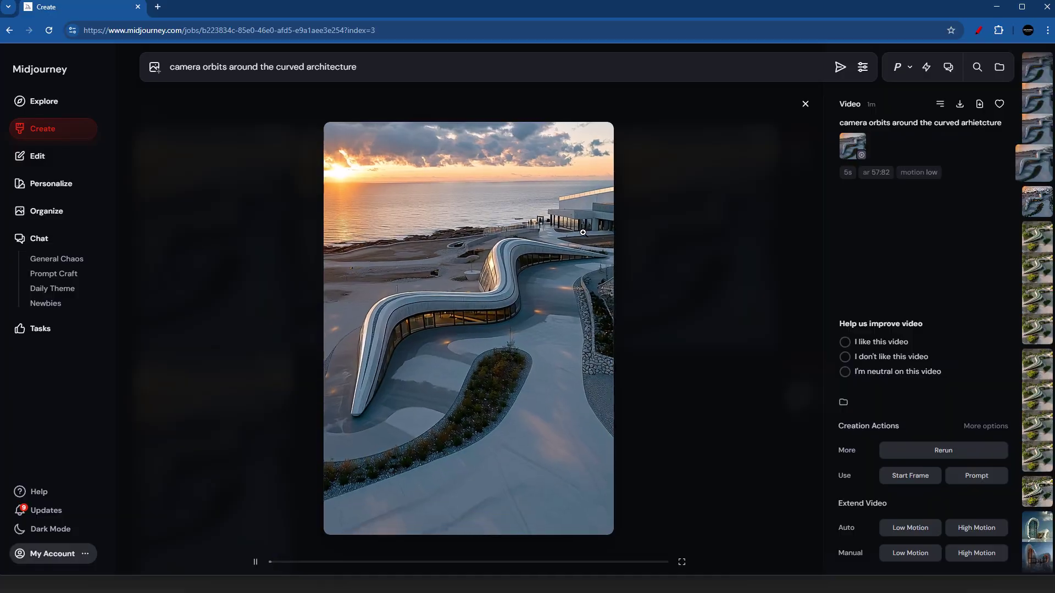
key(Right)
key(Right)
key(Left)
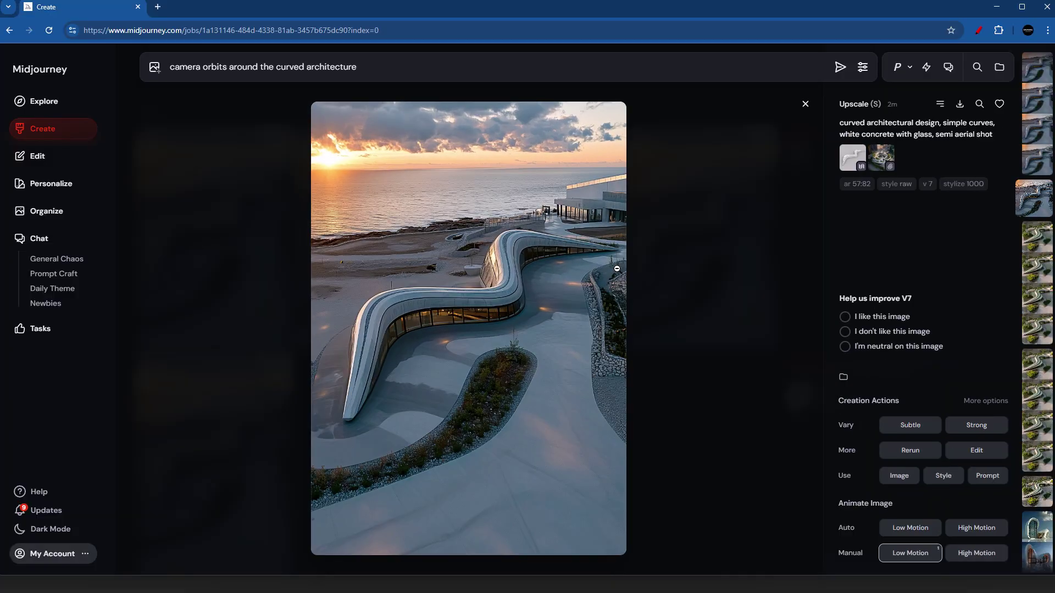
key(Right)
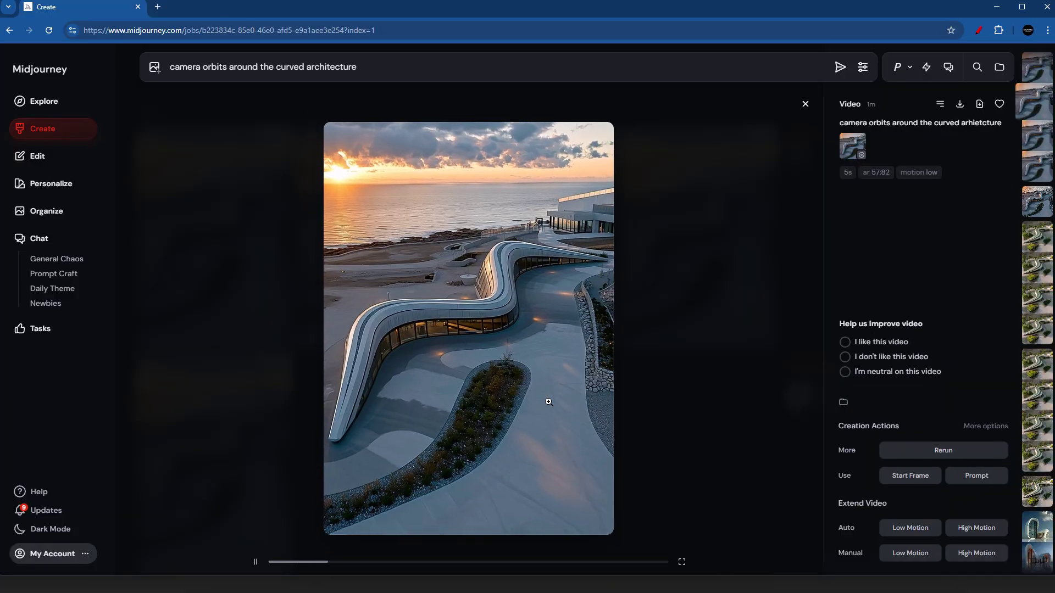
key(Left)
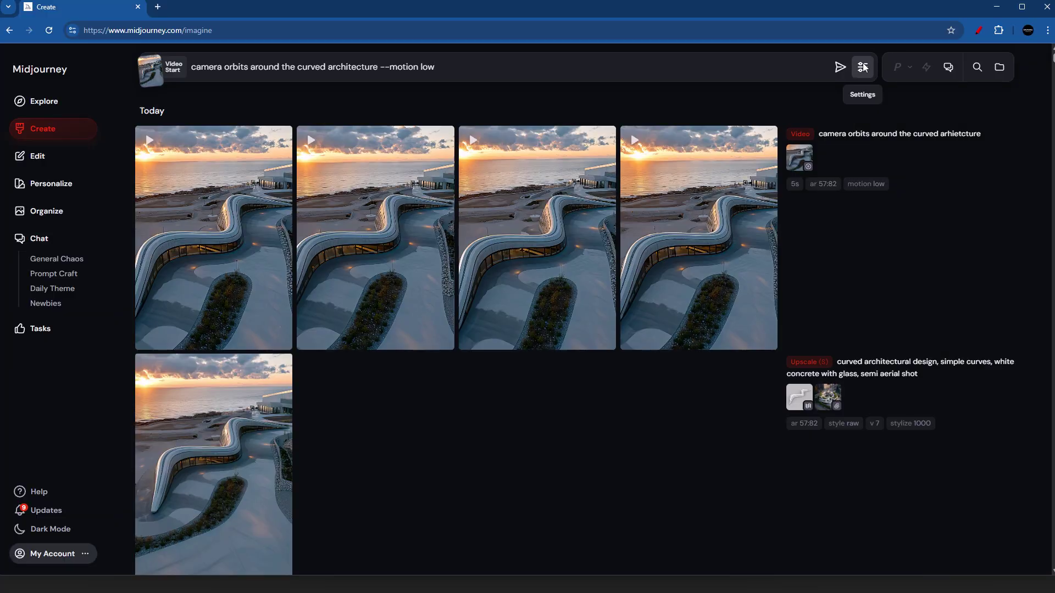
Review the video options and submit a low-motion video from the sunset start frame with the corrected orbit prompt
click(864, 67)
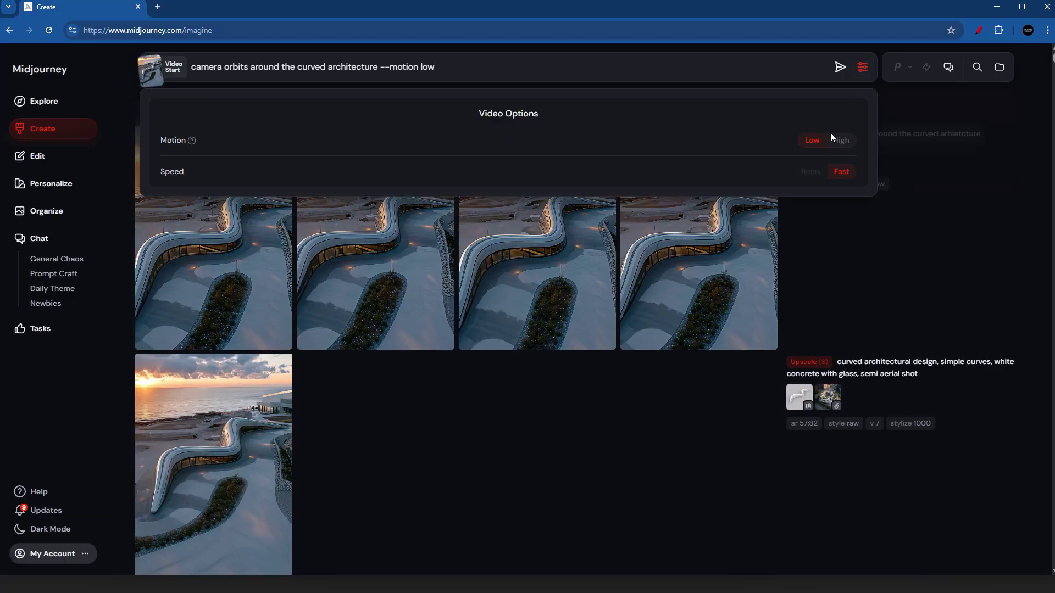
click(842, 144)
click(840, 65)
Examine the camera movement in the second batch of orbit videos against the earlier batch
click(232, 162)
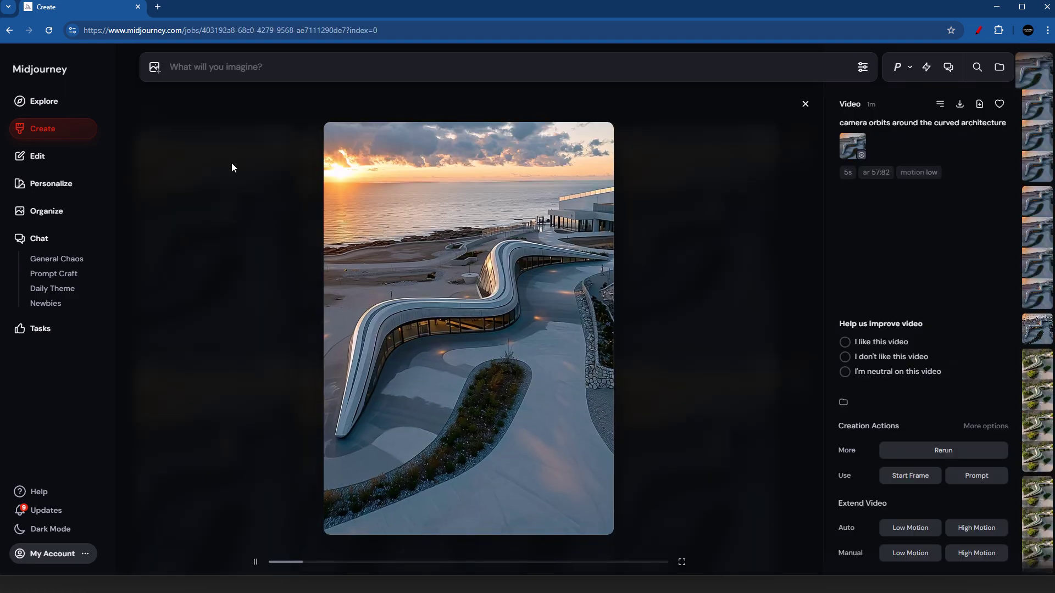
key(Right)
key(Right)
key(Right)
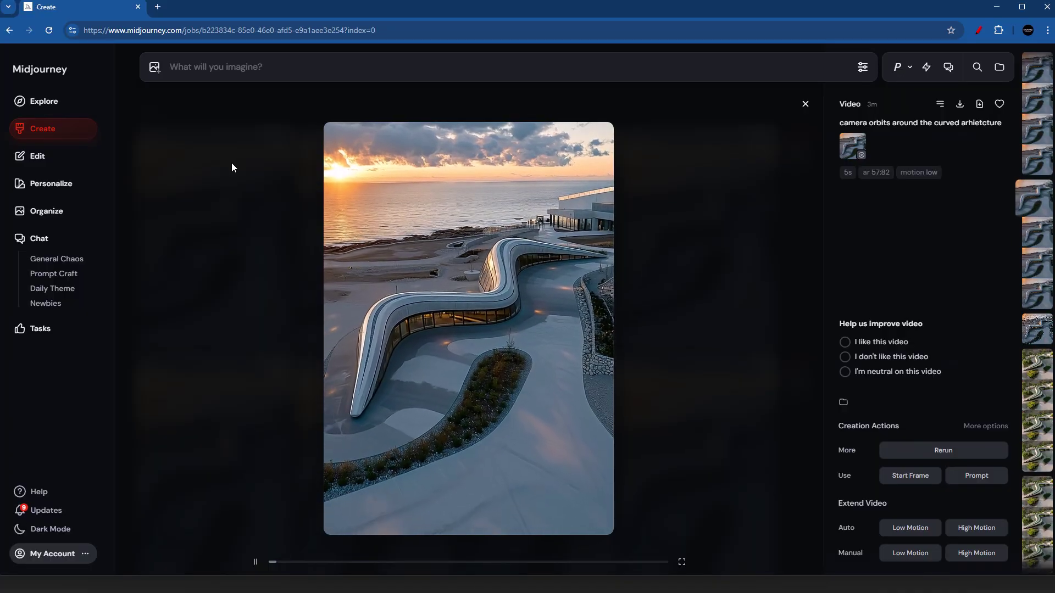
key(Up)
key(Up)
key(Up)
key(Down)
key(Down)
key(Down)
key(Down)
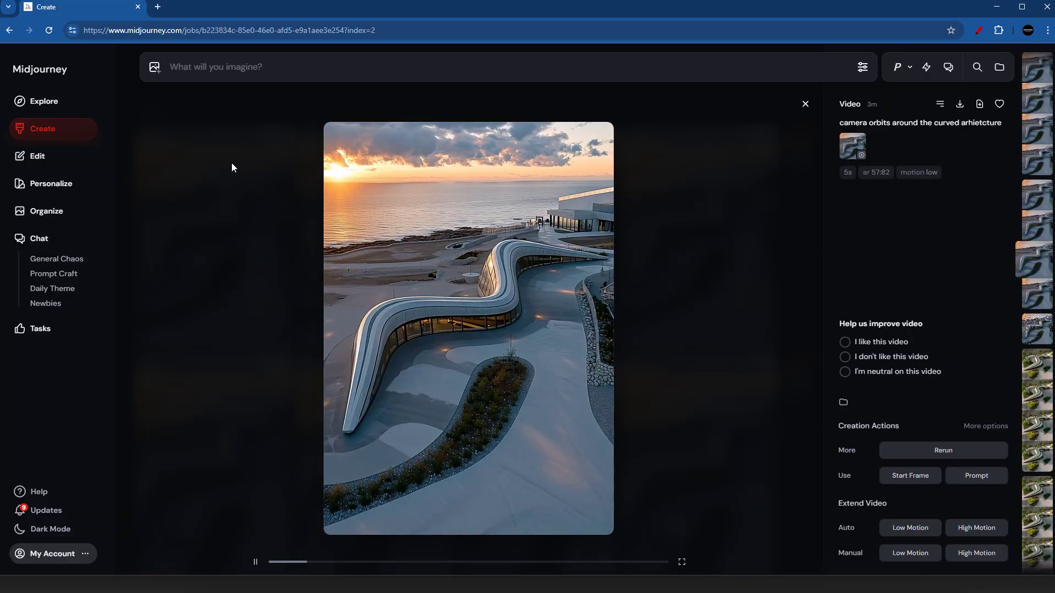
key(Up)
key(Up)
key(Up)
key(Up)
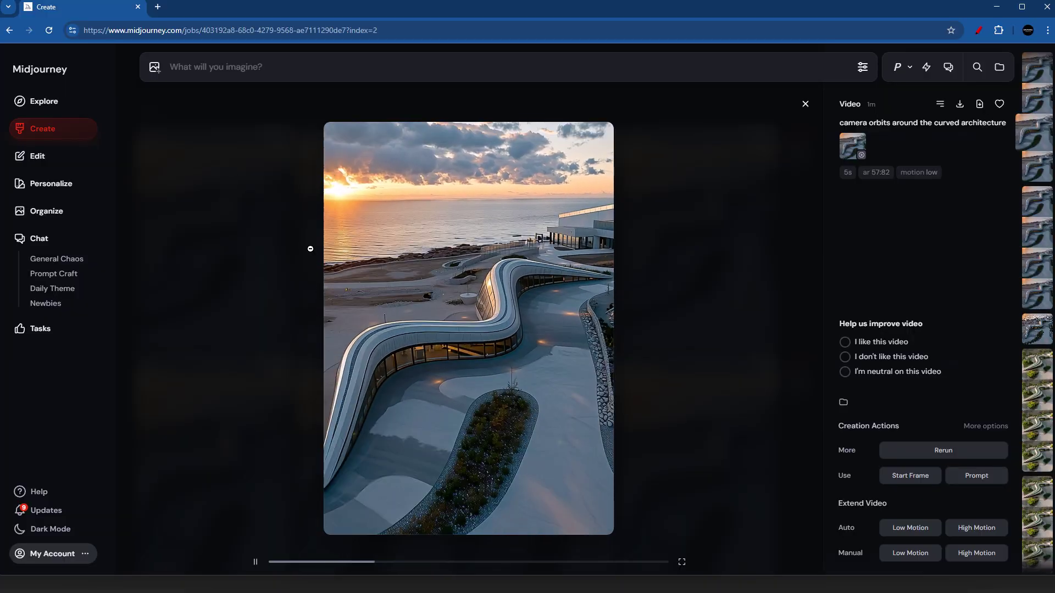
click(310, 248)
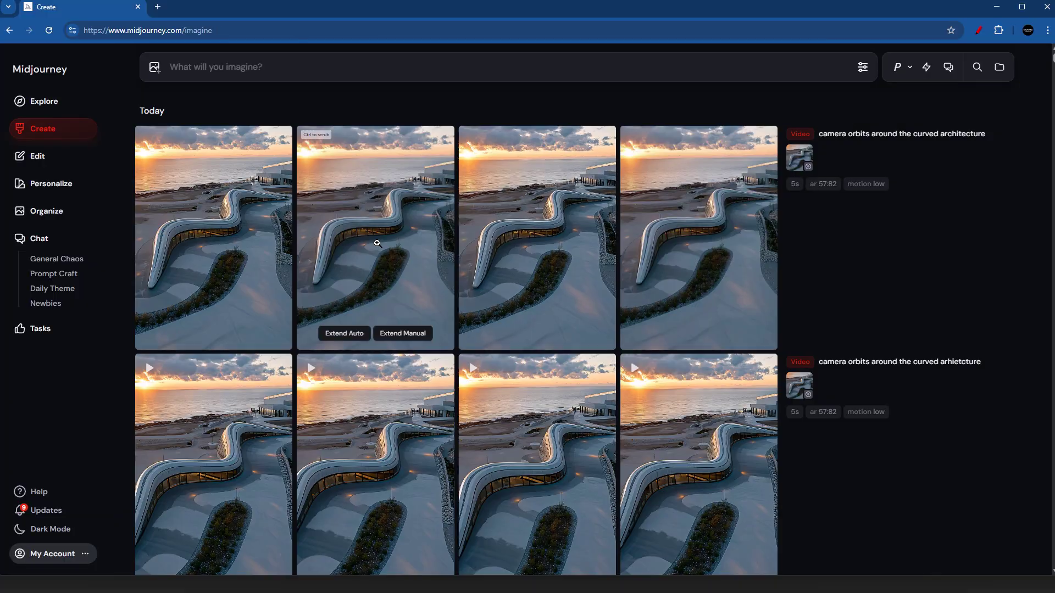
Replay the first-batch orbit videos, starting with its first clip, to assess the stronger camera movement
click(180, 471)
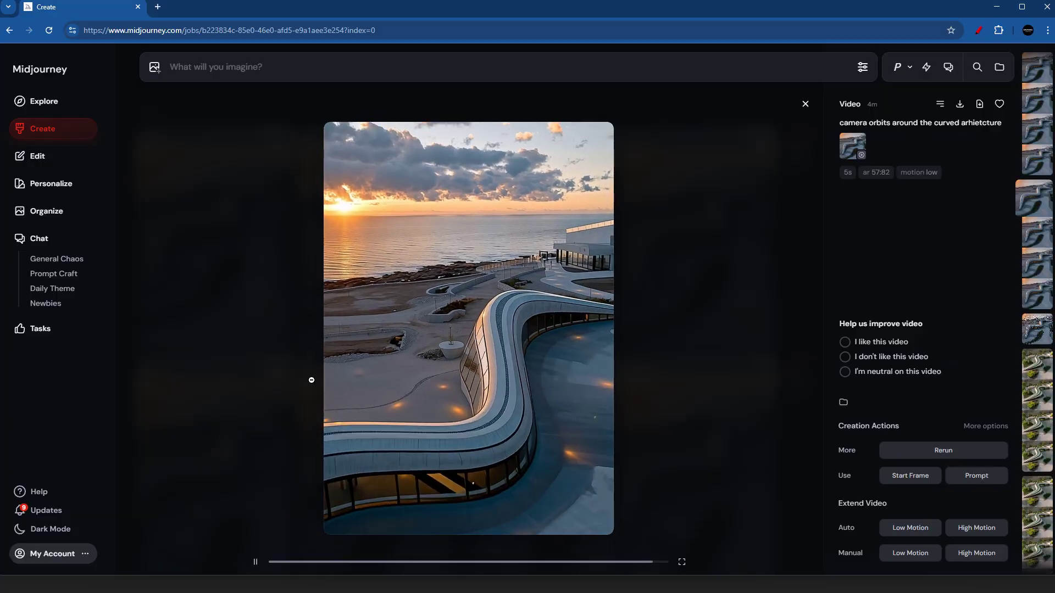
key(Down)
key(Down)
key(Down)
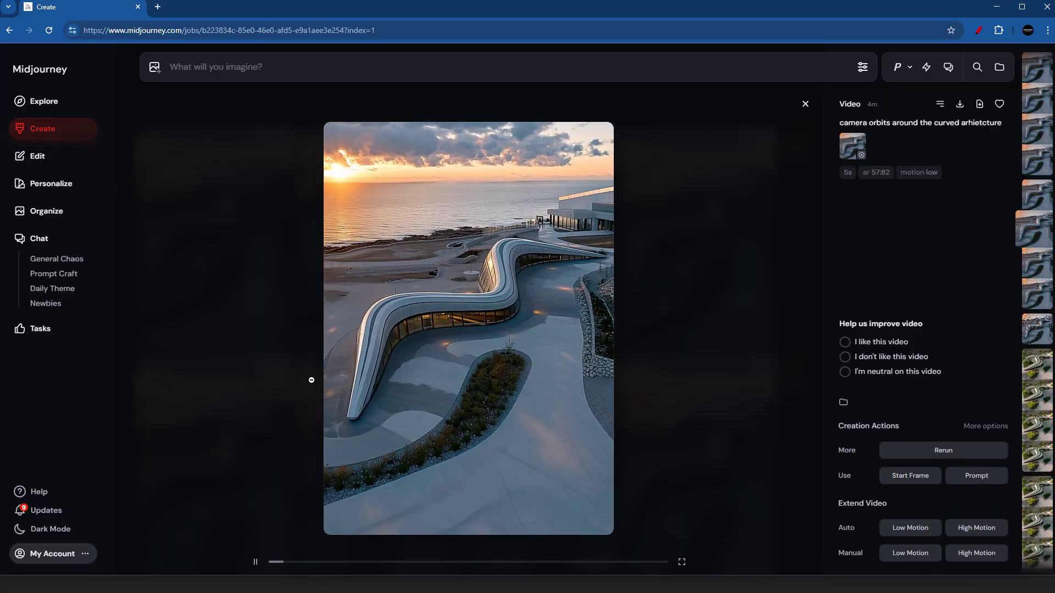